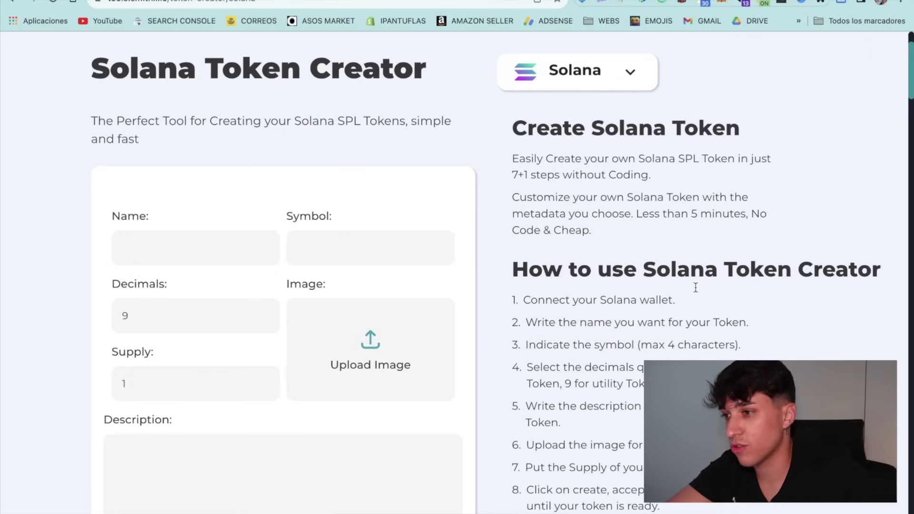
Connect a Solana wallet to the Solana Token Creator form.
{"action": "scroll", "coordinate": [696, 287], "scroll_direction": "down", "scroll_amount": 3}
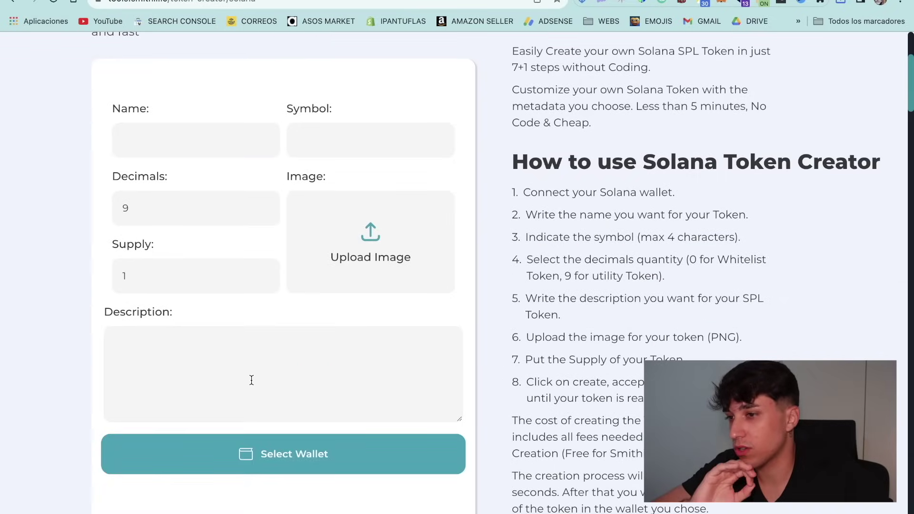
{"action": "left_click", "coordinate": [309, 449]}
{"action": "left_click", "coordinate": [475, 307]}
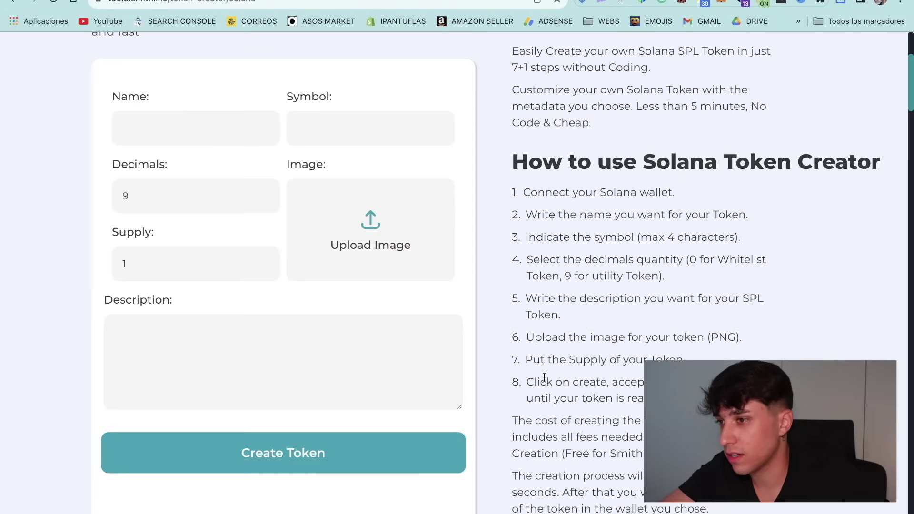
Enter Hasbullah as the token name, HASB as its symbol and 1000000 as the supply.
{"action": "left_click", "coordinate": [202, 137]}
{"action": "type", "text": "Hasbullah"}
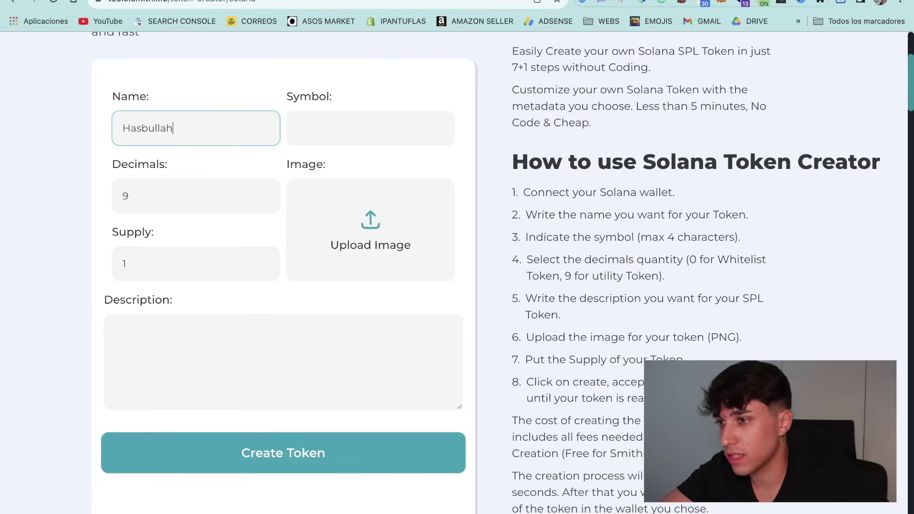
{"action": "left_click", "coordinate": [309, 131]}
{"action": "type", "text": "HASB"}
{"action": "left_click", "coordinate": [169, 265]}
{"action": "type", "text": "000000"}
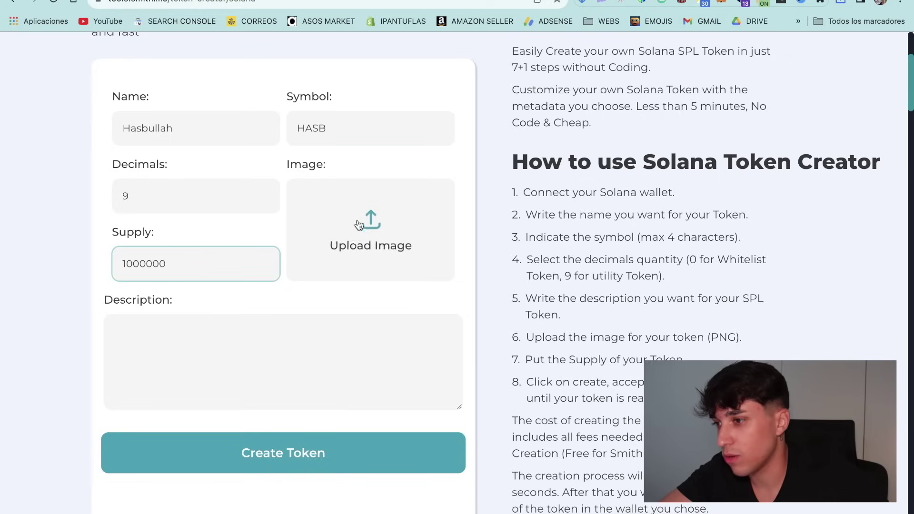
Upload sun.png from the Descargas folder as the token's image.
{"action": "left_click", "coordinate": [418, 310]}
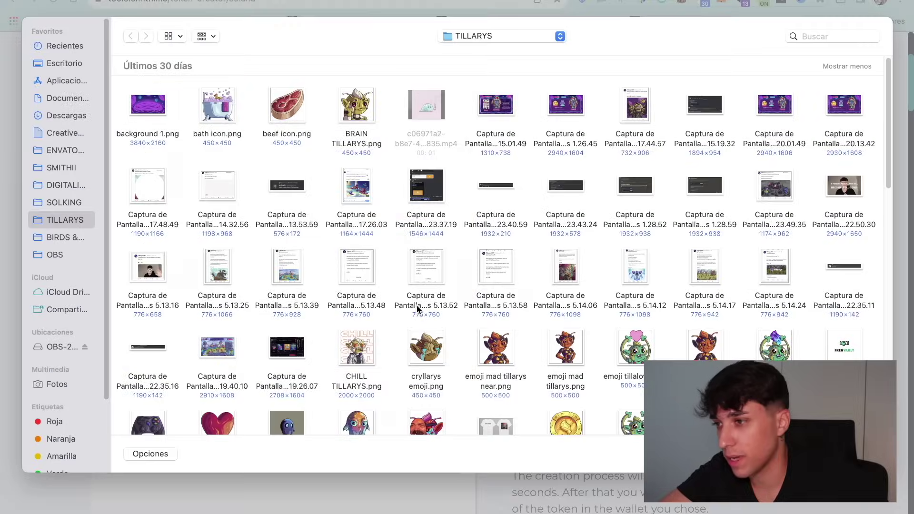
{"action": "left_click", "coordinate": [64, 115]}
{"action": "double_click", "coordinate": [286, 107]}
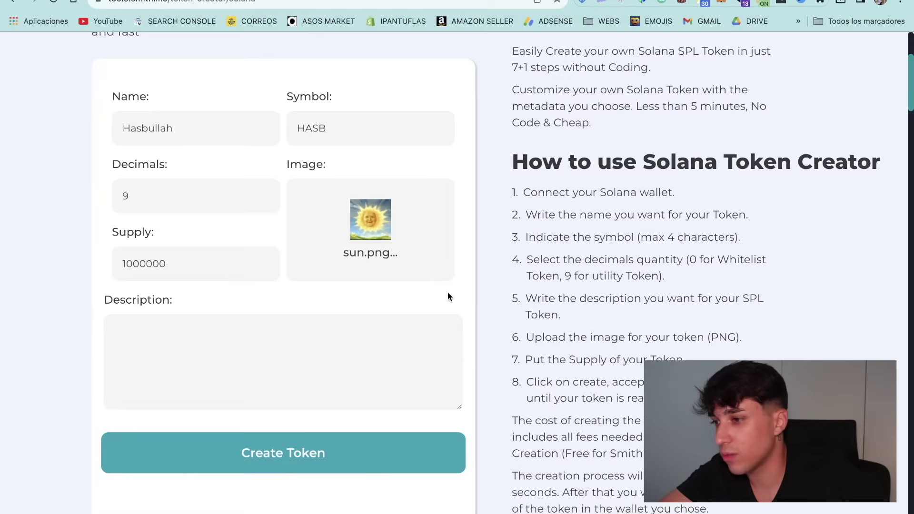
Describe the token as "100% Meme. Only Hasbullah.", then create it and approve the wallet transaction.
{"action": "left_click", "coordinate": [327, 373]}
{"action": "type", "text": "100% Meme. Only Hasbullah."}
{"action": "left_click", "coordinate": [310, 470]}
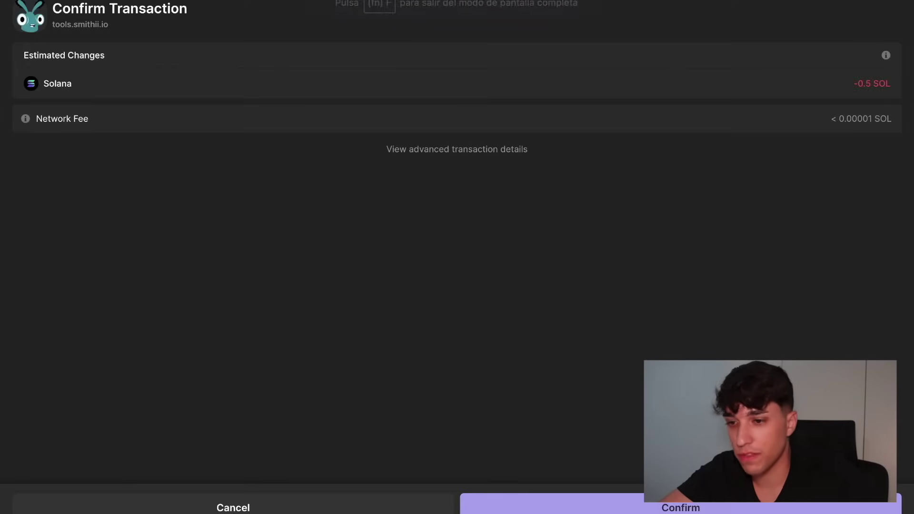
{"action": "left_click", "coordinate": [547, 505]}
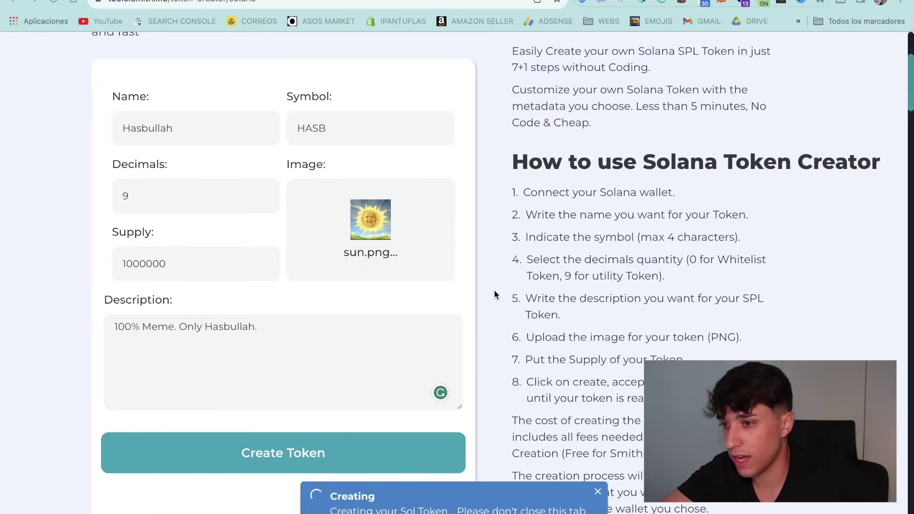
Review the token creation result and inspect the new Hasbullah token in the wallet.
{"action": "scroll", "coordinate": [495, 293], "scroll_direction": "down", "scroll_amount": 4}
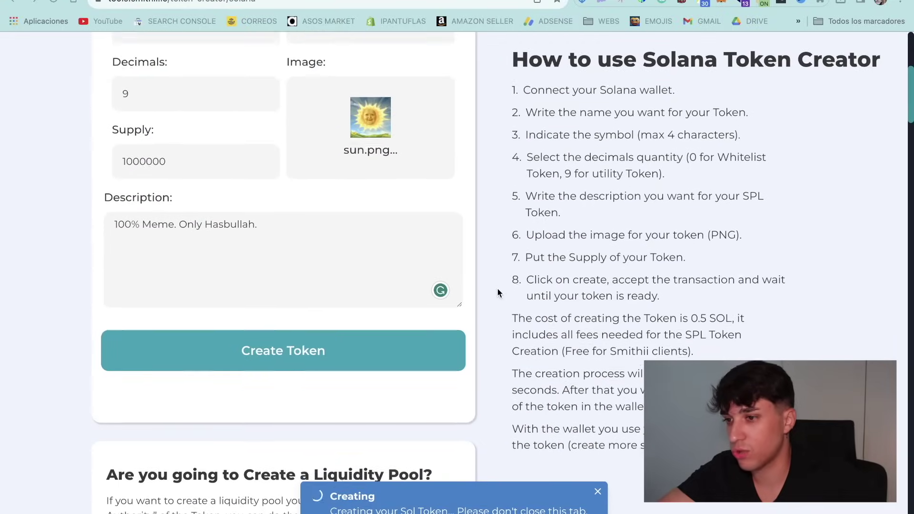
{"action": "scroll", "coordinate": [498, 292], "scroll_direction": "down", "scroll_amount": 8}
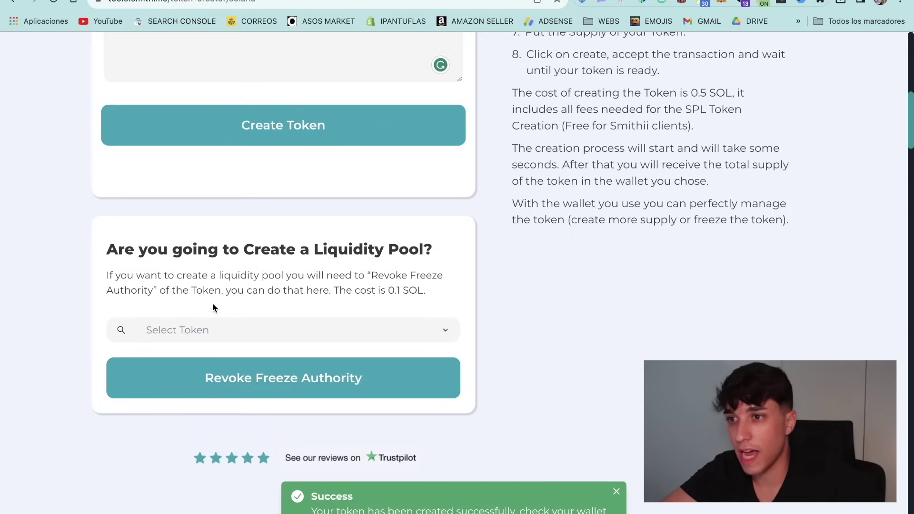
{"action": "left_click_drag", "start_coordinate": [316, 510], "coordinate": [607, 513]}
{"action": "left_click", "coordinate": [545, 340]}
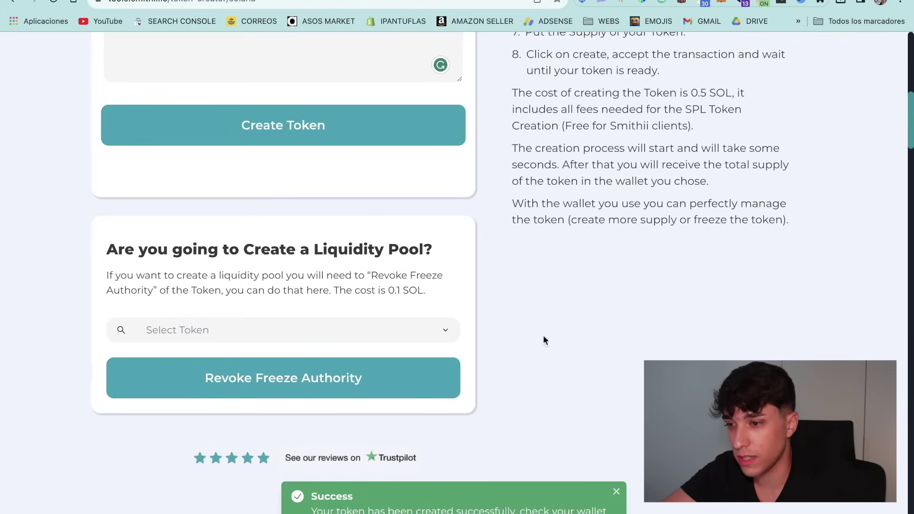
{"action": "left_click", "coordinate": [603, 2]}
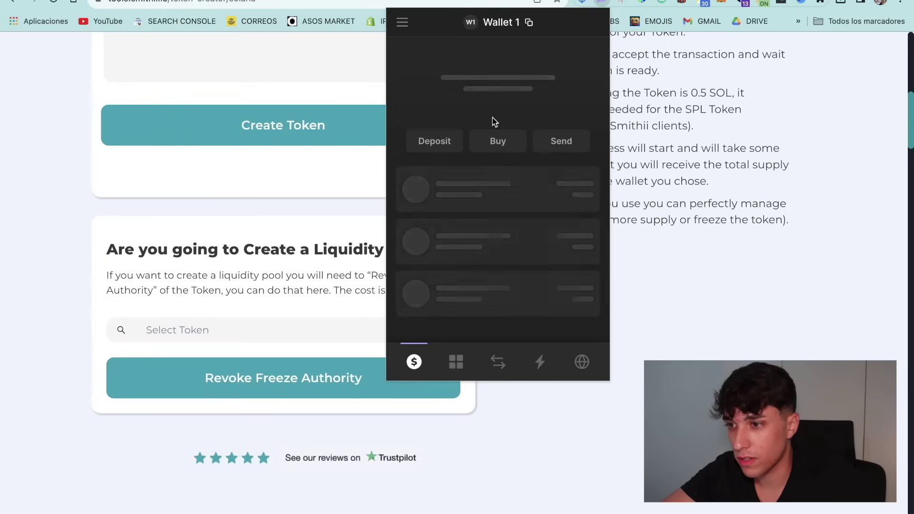
{"action": "scroll", "coordinate": [495, 124], "scroll_direction": "down", "scroll_amount": 3}
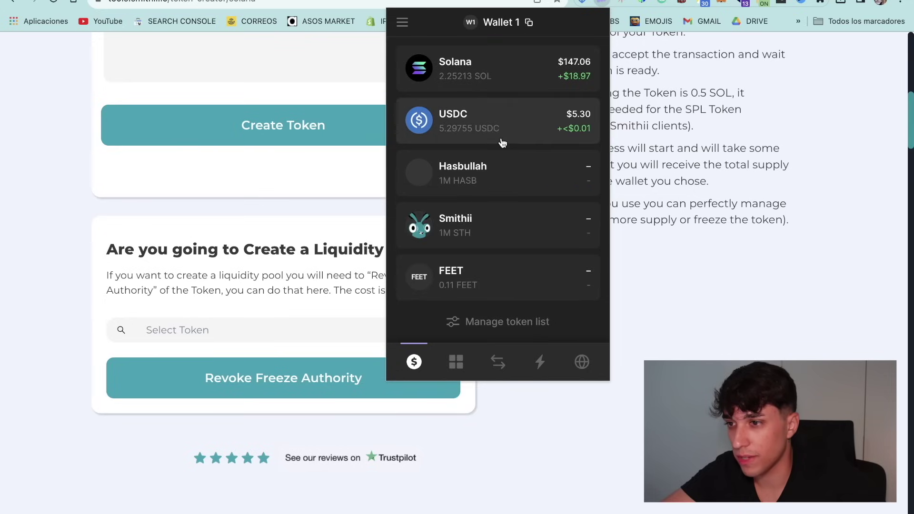
{"action": "left_click", "coordinate": [478, 185]}
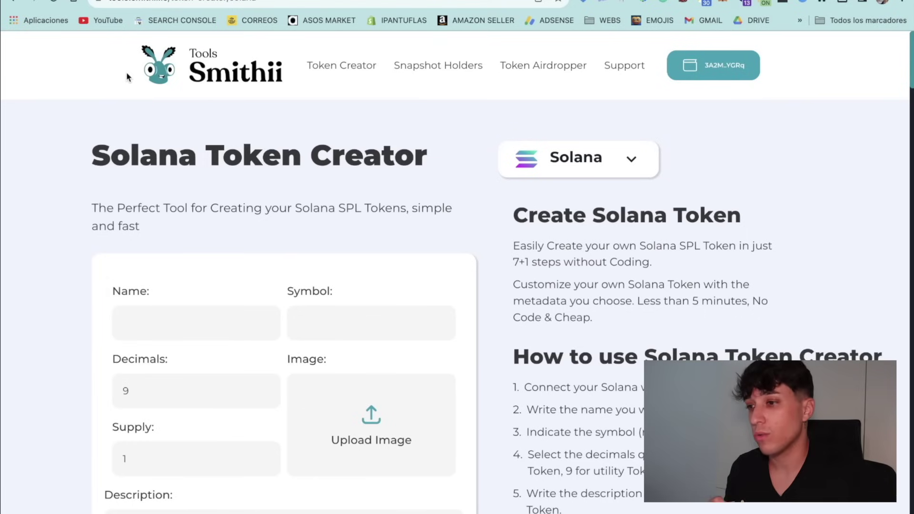
Revoke the freeze authority of the Hasbullah token and approve the wallet transaction.
{"action": "scroll", "coordinate": [282, 173], "scroll_direction": "down", "scroll_amount": 10}
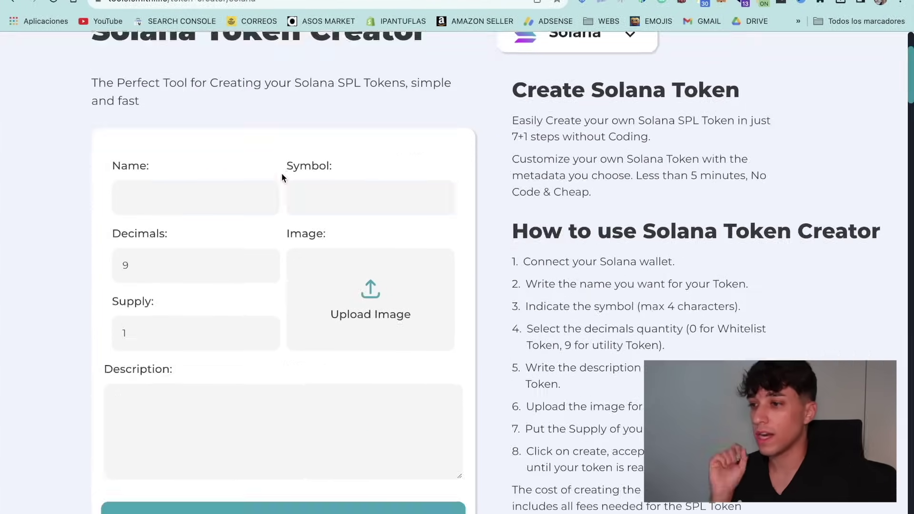
{"action": "scroll", "coordinate": [285, 167], "scroll_direction": "down", "scroll_amount": 3}
{"action": "left_click", "coordinate": [192, 288]}
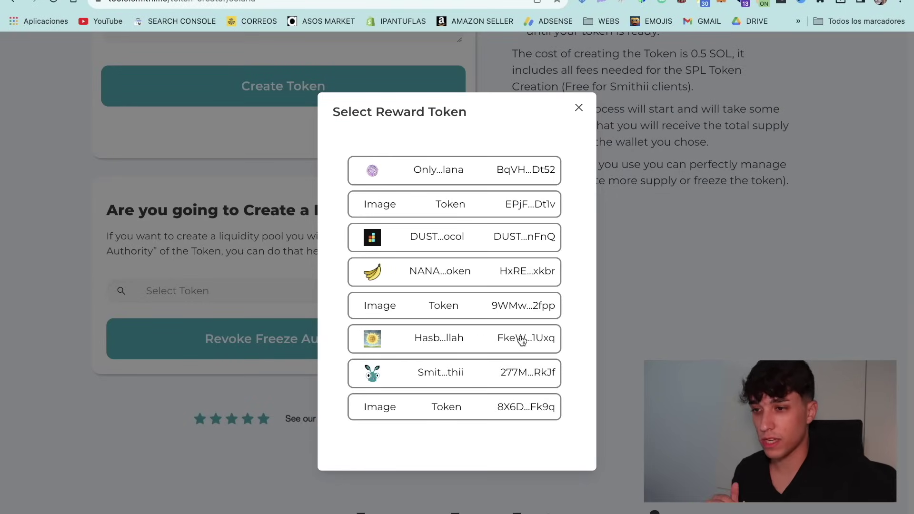
{"action": "left_click", "coordinate": [390, 342]}
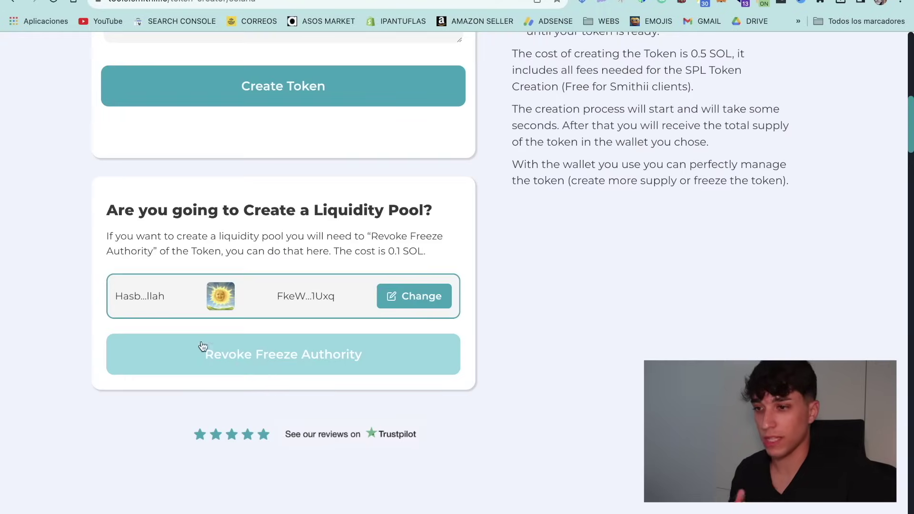
{"action": "left_click", "coordinate": [260, 360]}
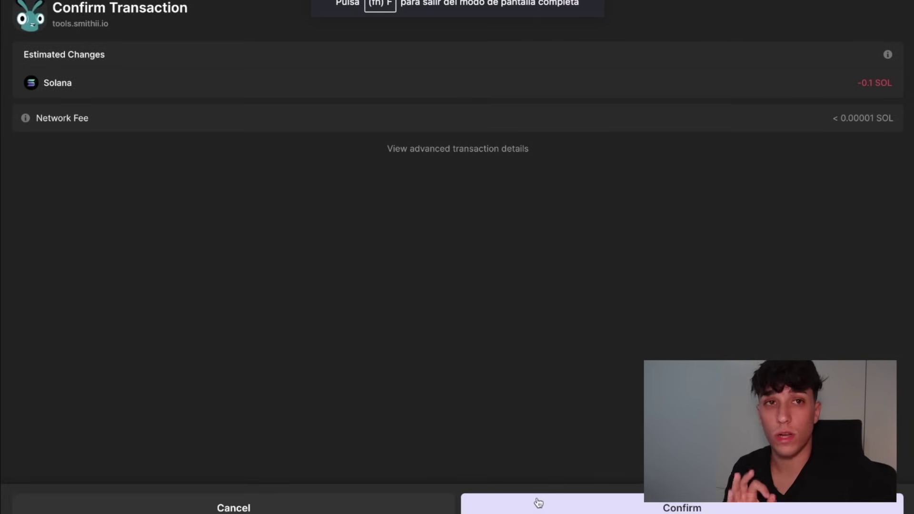
{"action": "left_click", "coordinate": [538, 503]}
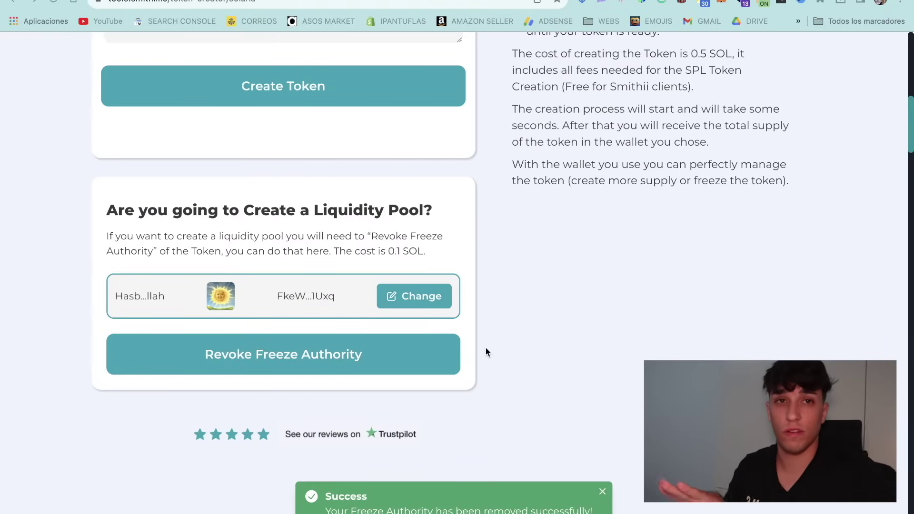
{"action": "triple_click", "coordinate": [458, 510]}
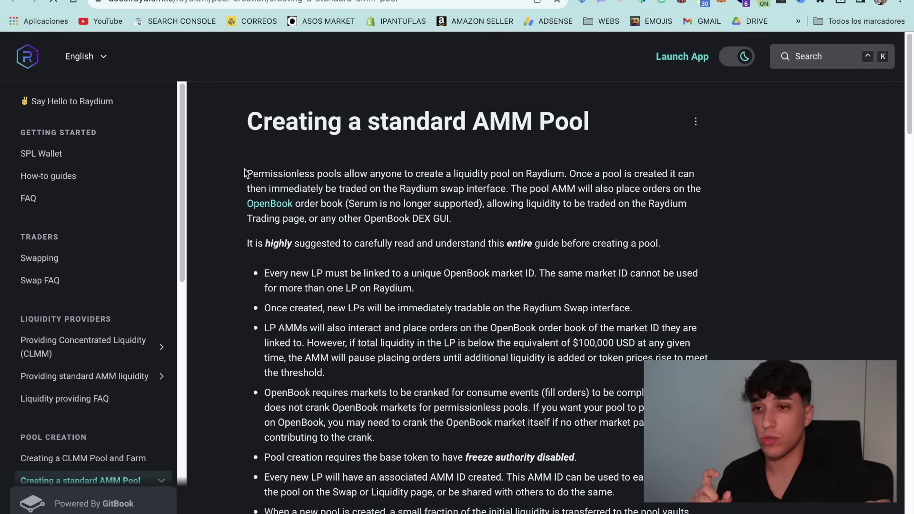
Read Raydium's standard AMM pool guide, covering the pool requirements and how to obtain an OpenBook market ID.
{"action": "scroll", "coordinate": [357, 229], "scroll_direction": "down", "scroll_amount": 3}
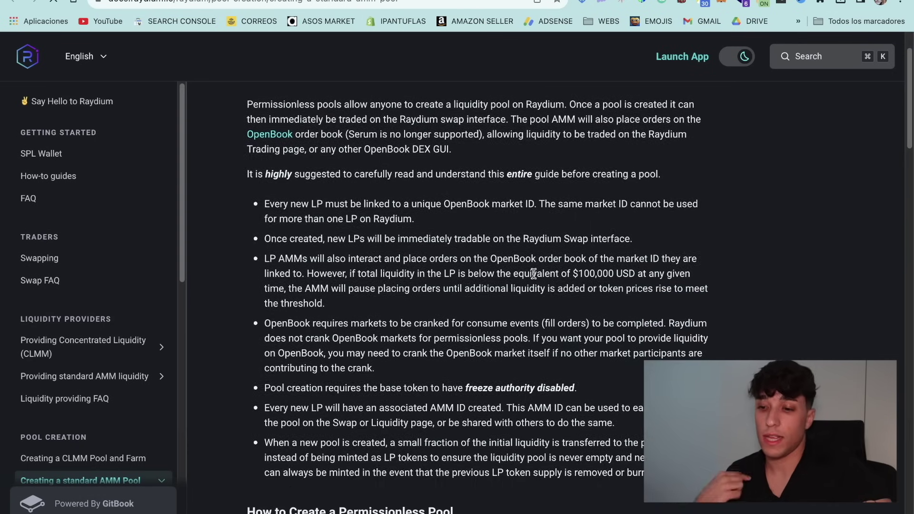
{"action": "scroll", "coordinate": [534, 274], "scroll_direction": "down", "scroll_amount": 1}
{"action": "scroll", "coordinate": [537, 276], "scroll_direction": "down", "scroll_amount": 3}
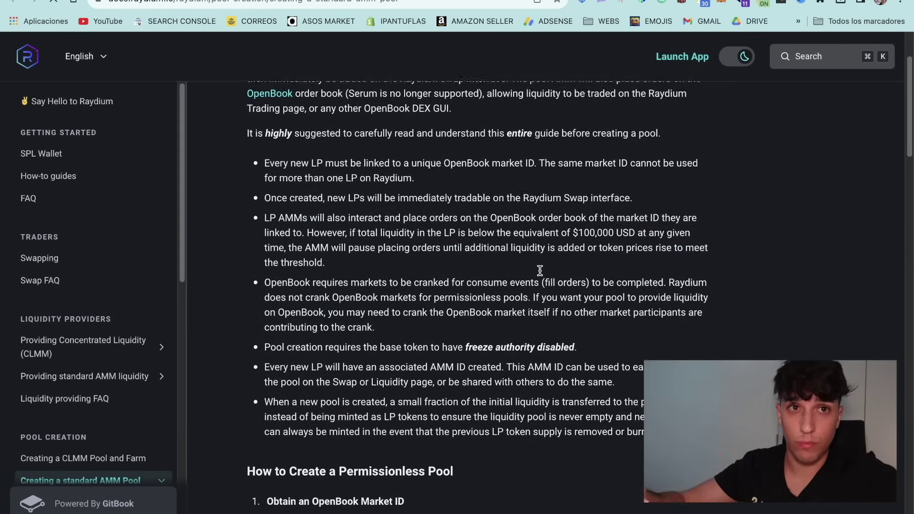
{"action": "scroll", "coordinate": [559, 293], "scroll_direction": "down", "scroll_amount": 4}
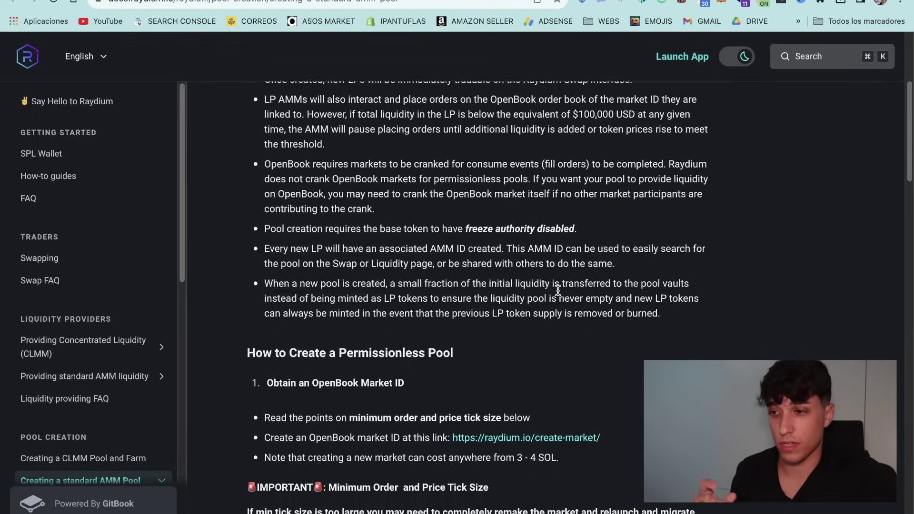
{"action": "scroll", "coordinate": [562, 293], "scroll_direction": "down", "scroll_amount": 3}
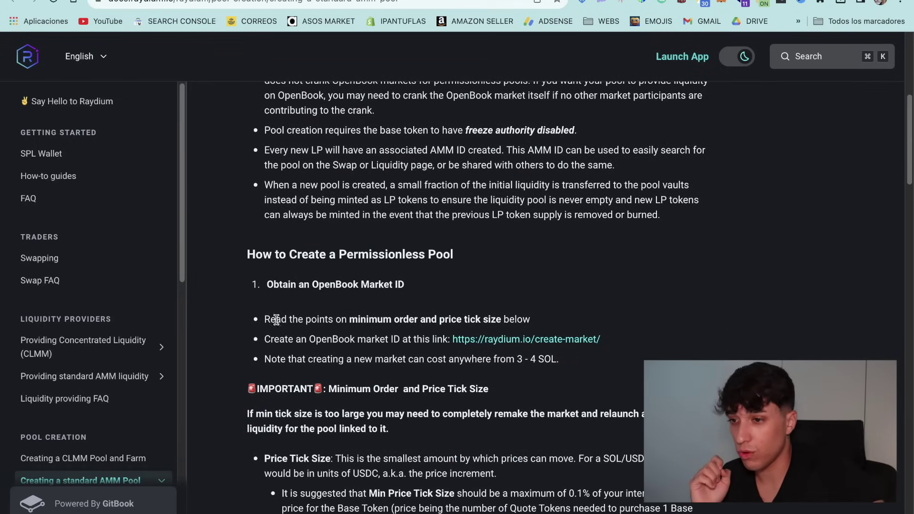
{"action": "left_click_drag", "start_coordinate": [270, 319], "coordinate": [530, 320]}
{"action": "left_click_drag", "start_coordinate": [431, 333], "coordinate": [562, 360]}
Open Raydium's create-market page from the guide and copy the Hasbullah token's mint address from SolanaFM.
{"action": "left_click", "coordinate": [535, 339]}
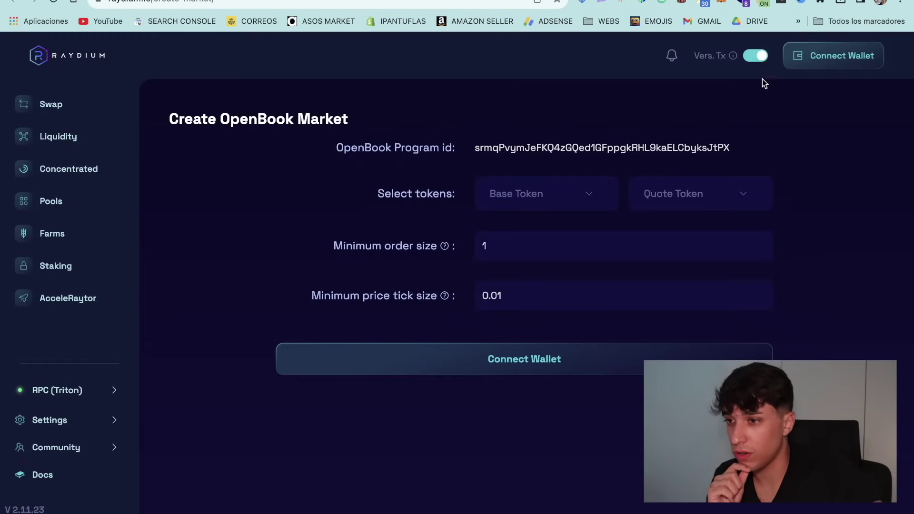
{"action": "key", "text": "ctrl+Tab"}
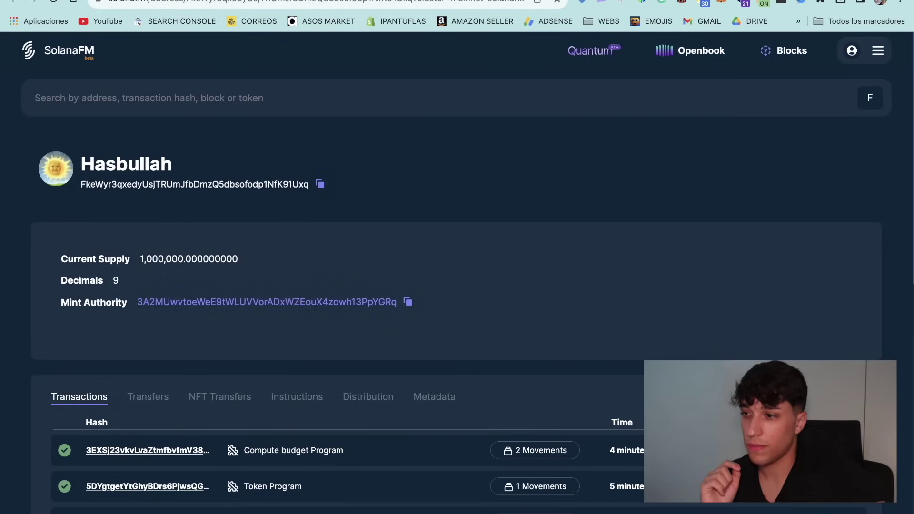
{"action": "left_click_drag", "start_coordinate": [81, 184], "coordinate": [310, 187]}
{"action": "left_click", "coordinate": [376, 234]}
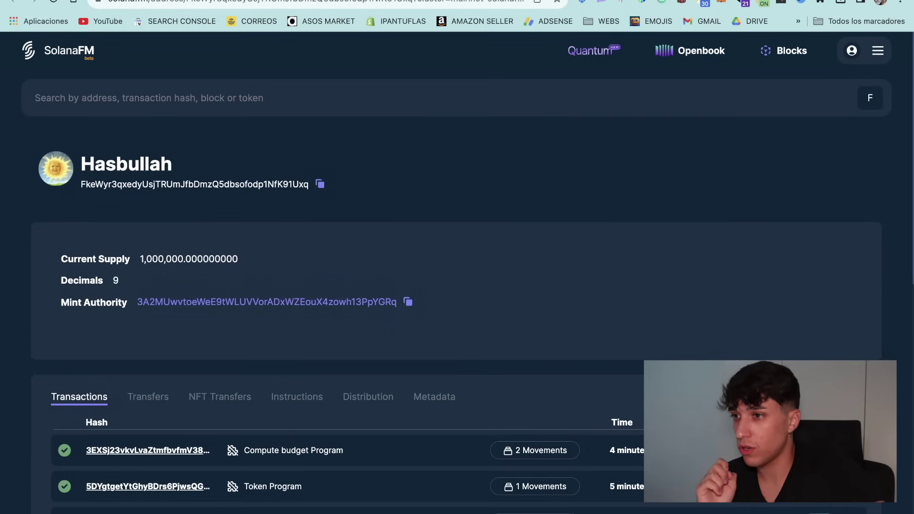
{"action": "left_click", "coordinate": [319, 185]}
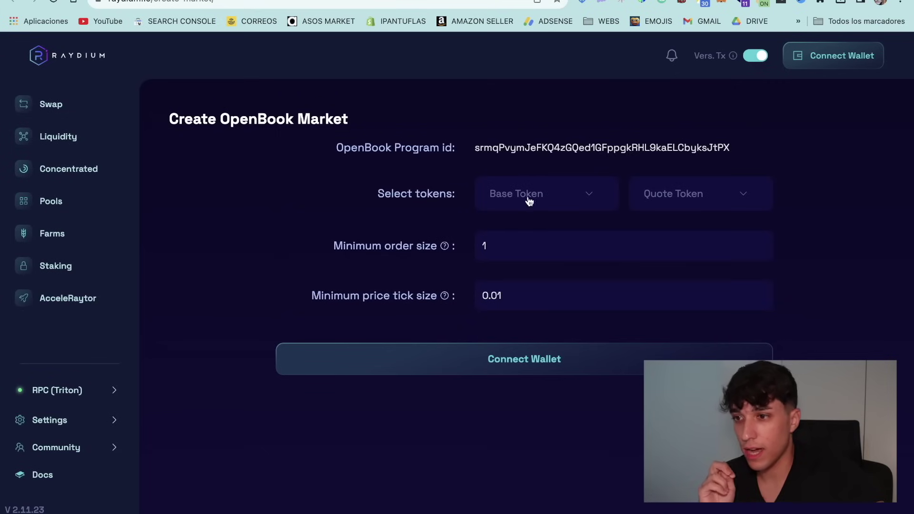
Look up the base token by the copied mint address on Raydium, giving it the symbol HASB and name Hasbullah.
{"action": "left_click", "coordinate": [524, 198]}
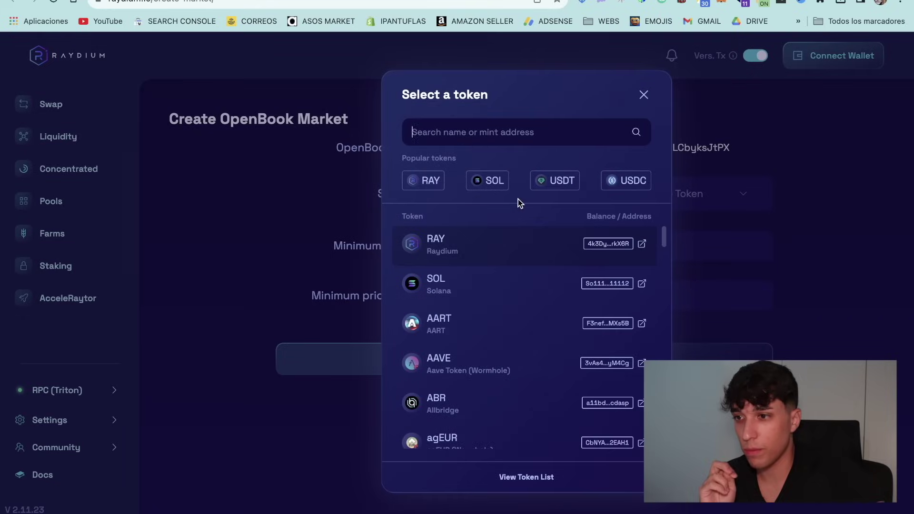
{"action": "left_click", "coordinate": [464, 128]}
{"action": "key", "text": "ctrl+v"}
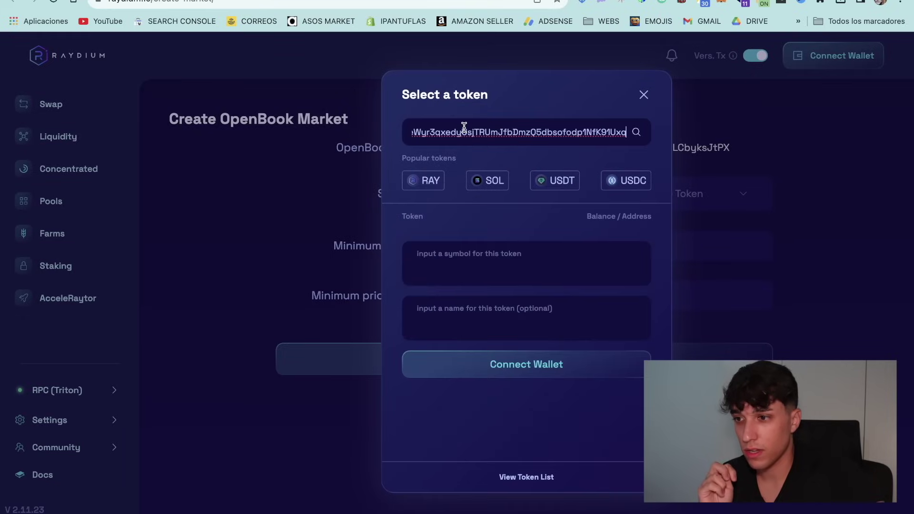
{"action": "left_click", "coordinate": [488, 268]}
{"action": "type", "text": "HASB"}
{"action": "left_click", "coordinate": [508, 328]}
{"action": "type", "text": "Hasbullah"}
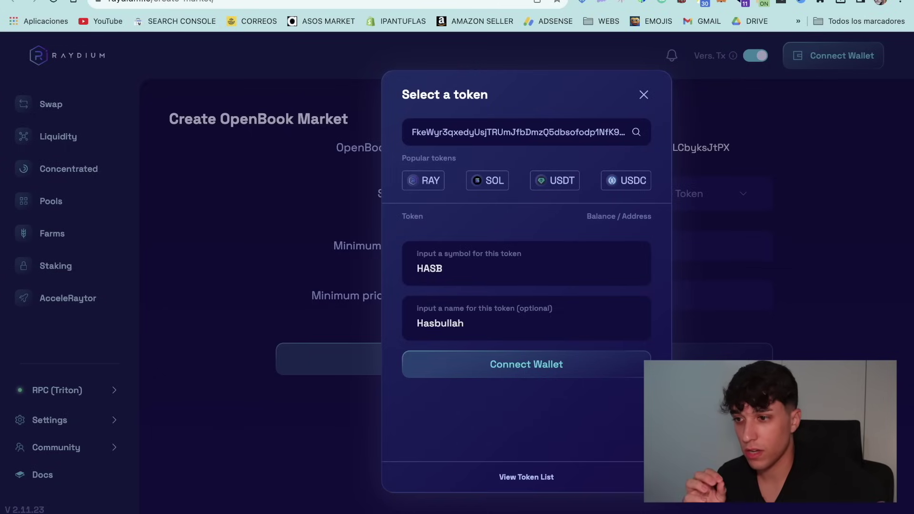
Connect the wallet to Raydium, add HASB as a user token and choose it as the market's base token.
{"action": "left_click", "coordinate": [548, 377]}
{"action": "left_click", "coordinate": [419, 265]}
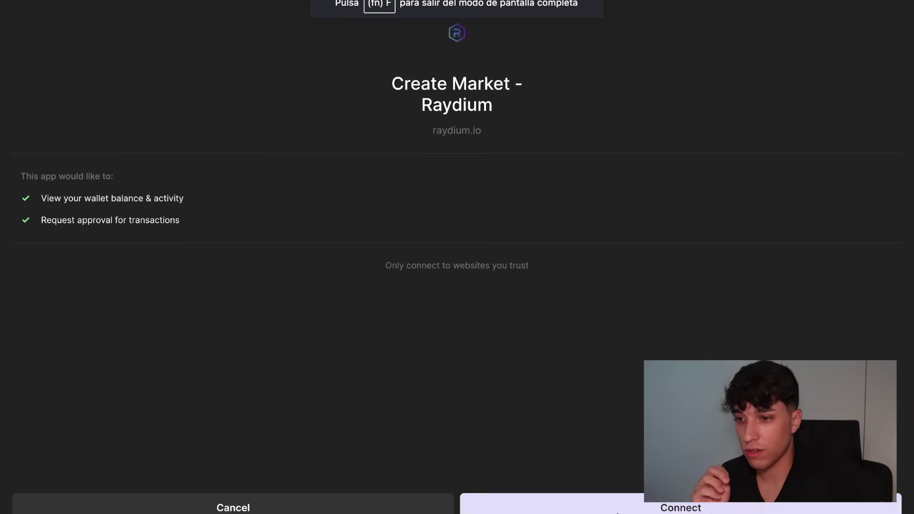
{"action": "left_click", "coordinate": [531, 505]}
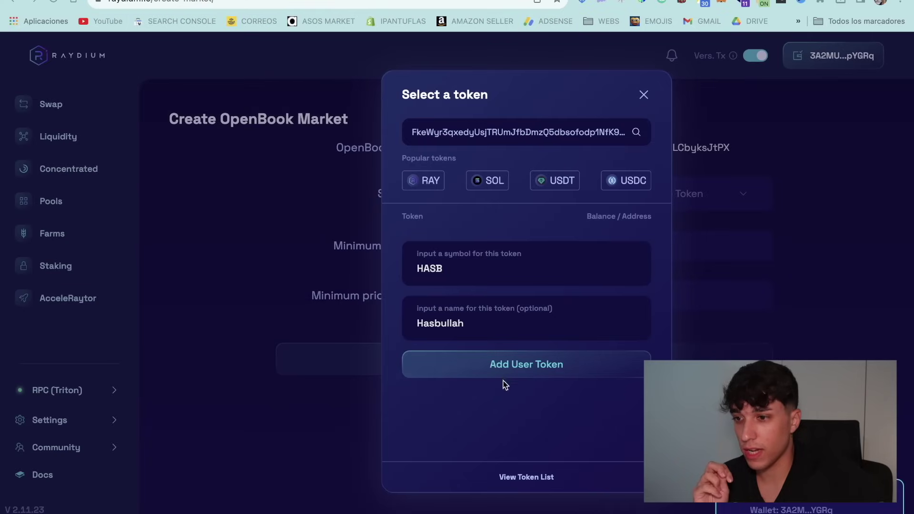
{"action": "left_click", "coordinate": [537, 370]}
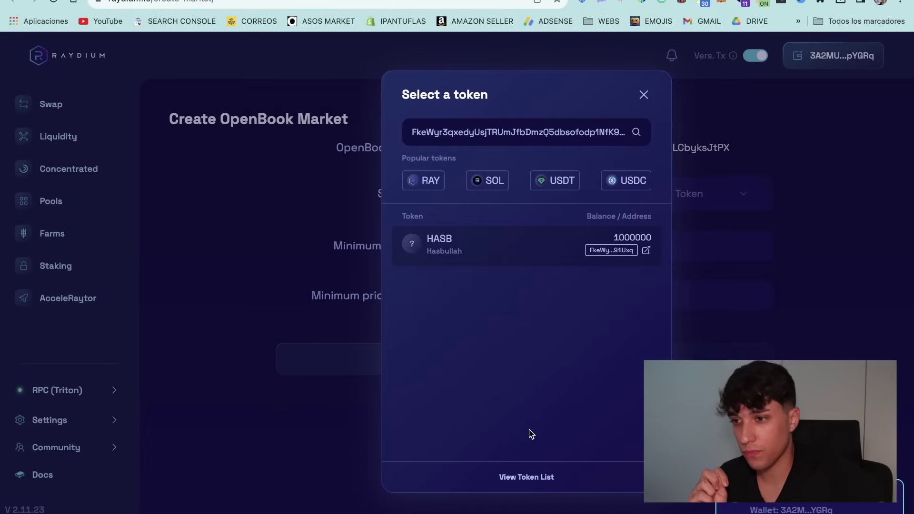
{"action": "left_click", "coordinate": [484, 249]}
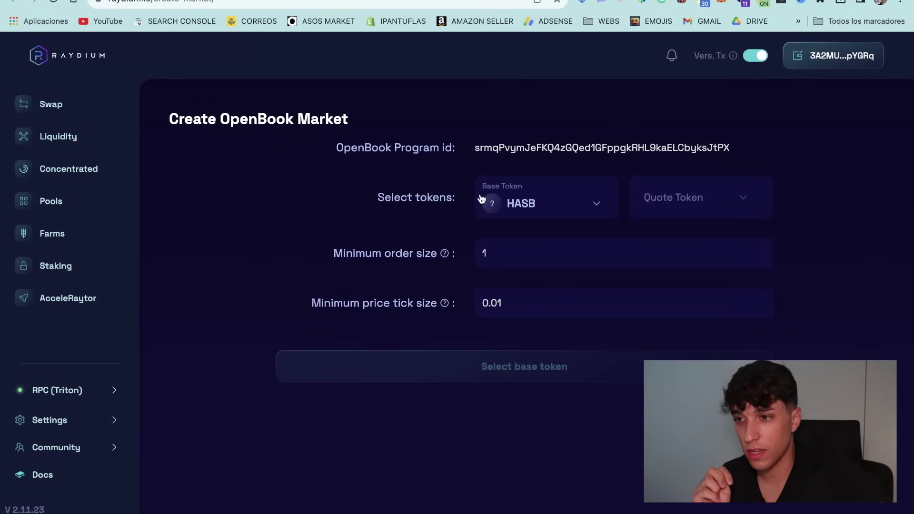
Choose SOL as the quote token for the HASB OpenBook market and check the default minimum price tick size.
{"action": "left_click", "coordinate": [689, 198]}
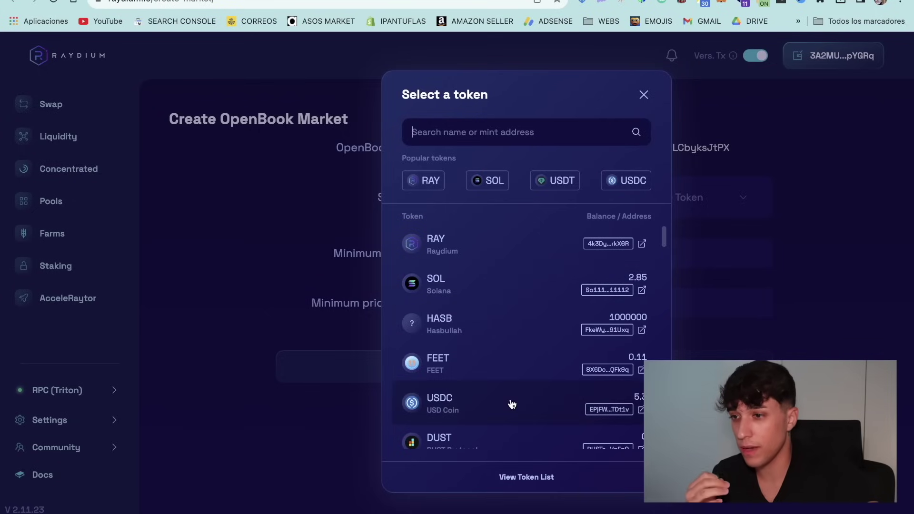
{"action": "left_click", "coordinate": [471, 279]}
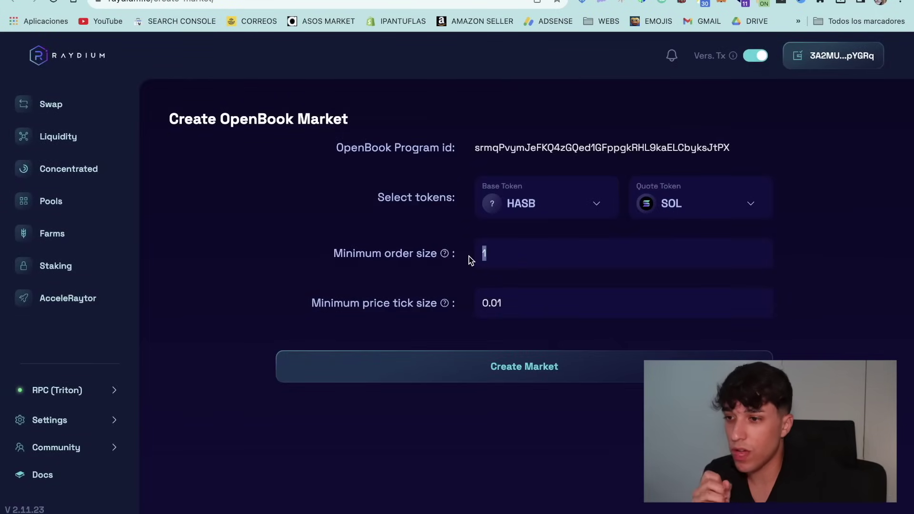
{"action": "left_click_drag", "start_coordinate": [532, 300], "coordinate": [471, 310]}
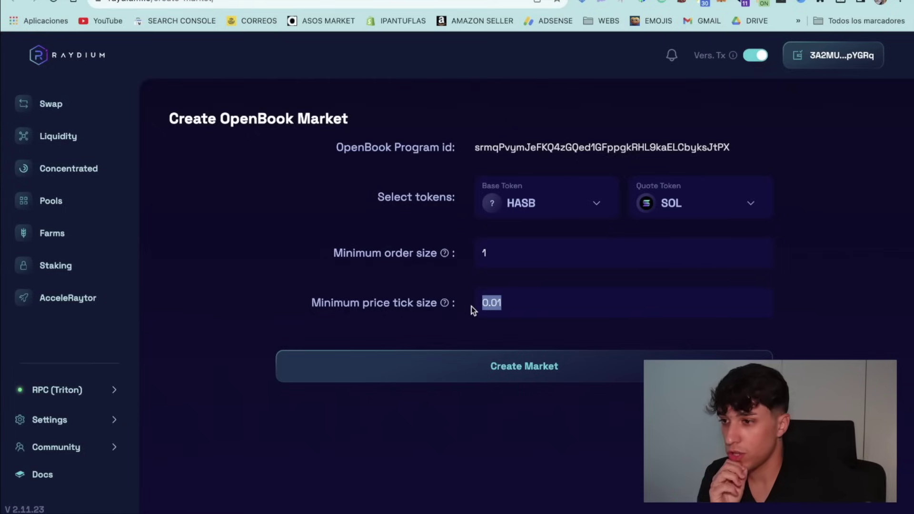
Read the pool guide's explanation of price tick size and minimum order size, including the recommended limits and examples.
{"action": "key", "text": "ctrl+Tab"}
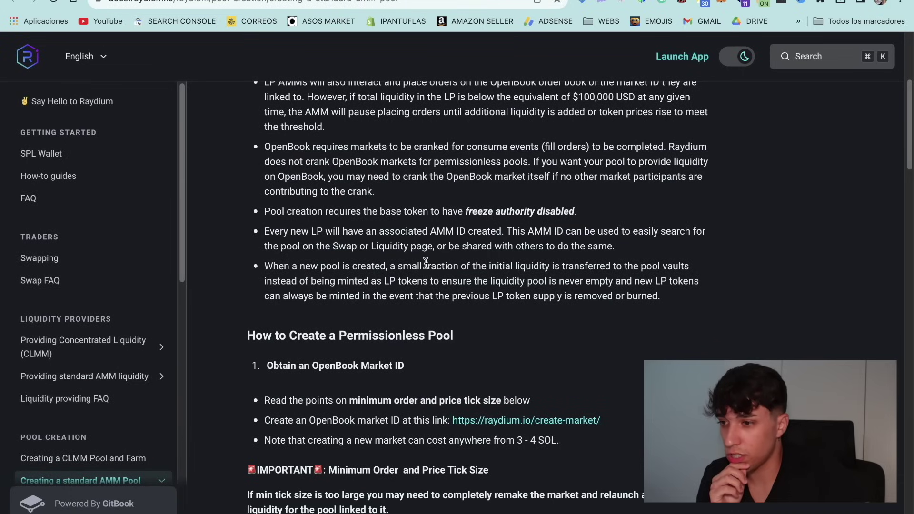
{"action": "scroll", "coordinate": [426, 262], "scroll_direction": "down", "scroll_amount": 5}
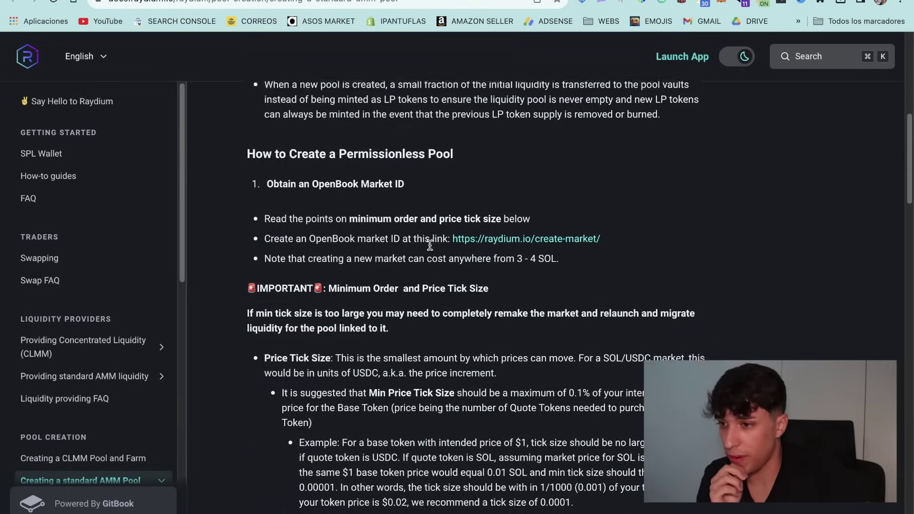
{"action": "scroll", "coordinate": [432, 242], "scroll_direction": "down", "scroll_amount": 2}
{"action": "left_click_drag", "start_coordinate": [341, 273], "coordinate": [498, 287]}
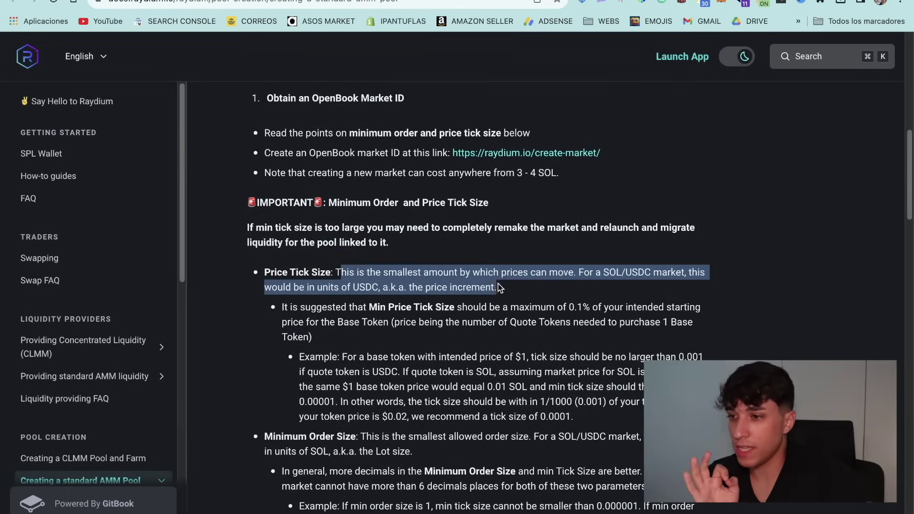
{"action": "left_click", "coordinate": [333, 287]}
{"action": "scroll", "coordinate": [400, 314], "scroll_direction": "down", "scroll_amount": 1}
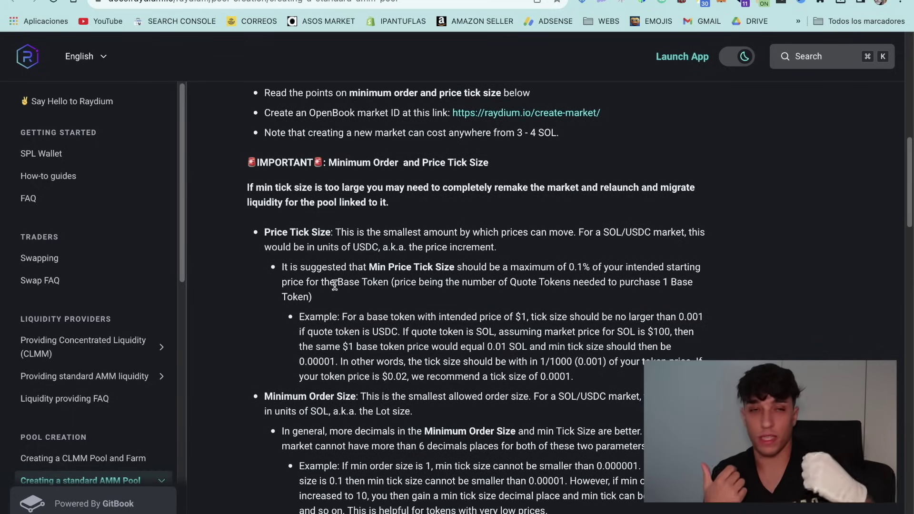
{"action": "scroll", "coordinate": [438, 312], "scroll_direction": "down", "scroll_amount": 1}
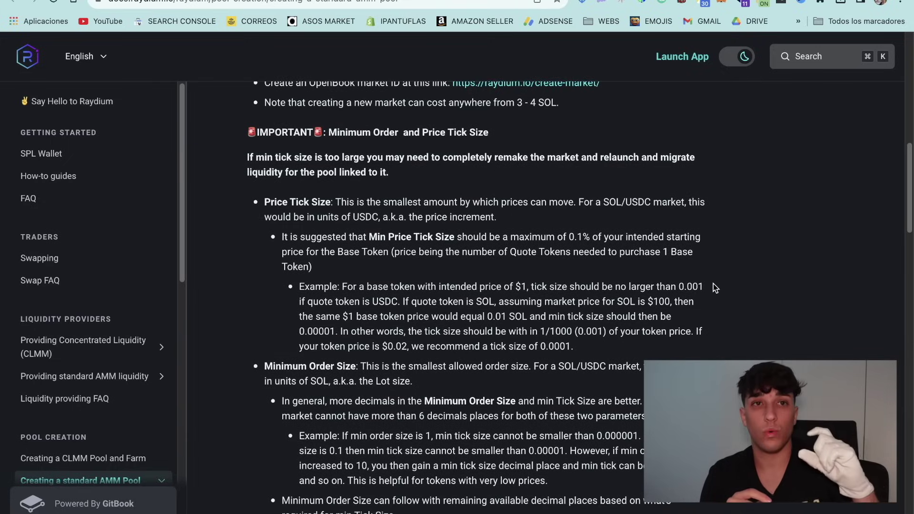
{"action": "scroll", "coordinate": [450, 312], "scroll_direction": "down", "scroll_amount": 1}
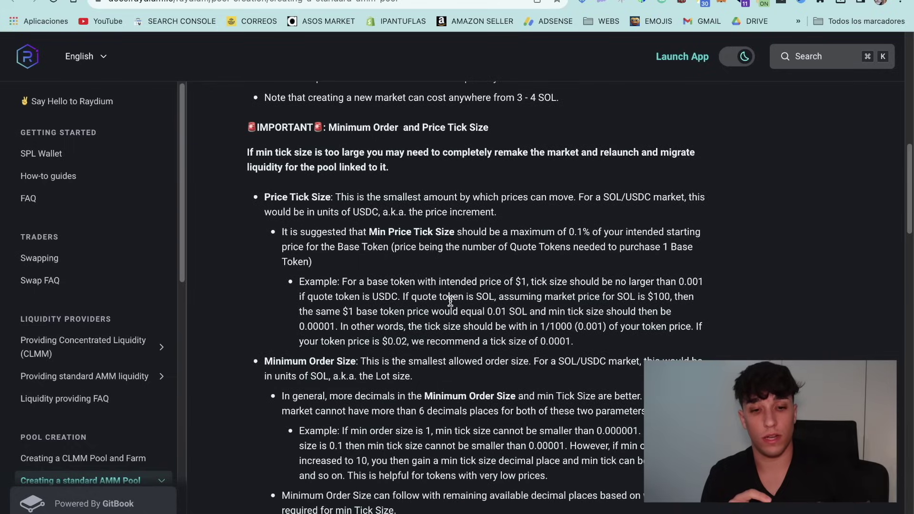
{"action": "scroll", "coordinate": [452, 297], "scroll_direction": "down", "scroll_amount": 3}
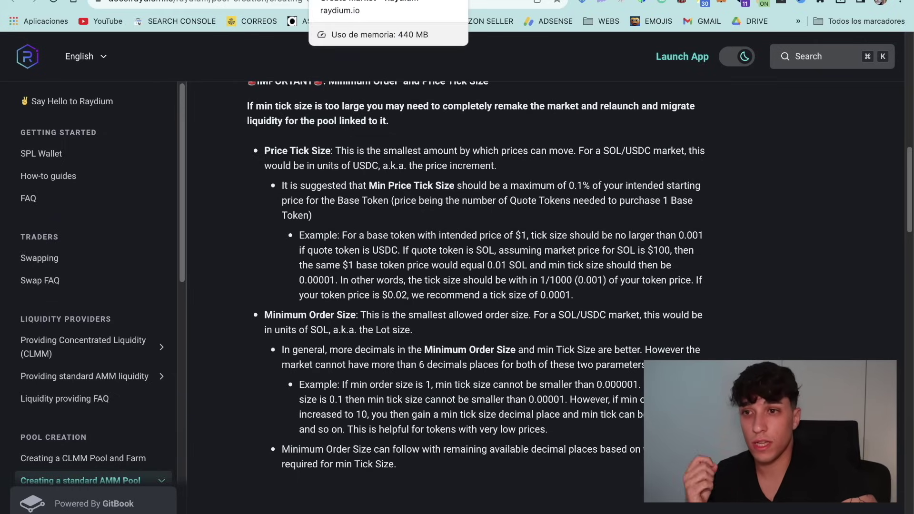
On Raydium's create-market page, set the minimum order size to 0.01, with a minimum price tick size of 0.01.
{"action": "left_click", "coordinate": [362, 1]}
{"action": "left_click", "coordinate": [511, 308]}
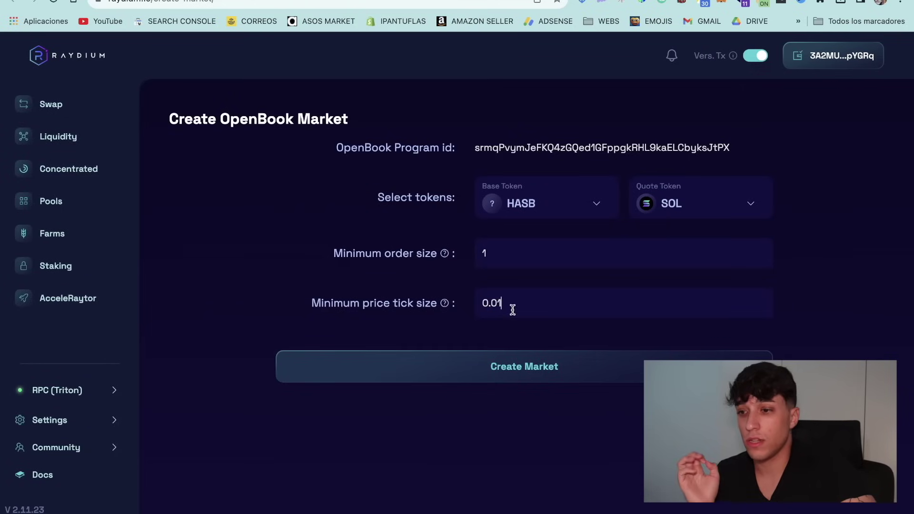
{"action": "mouse_move", "coordinate": [444, 254]}
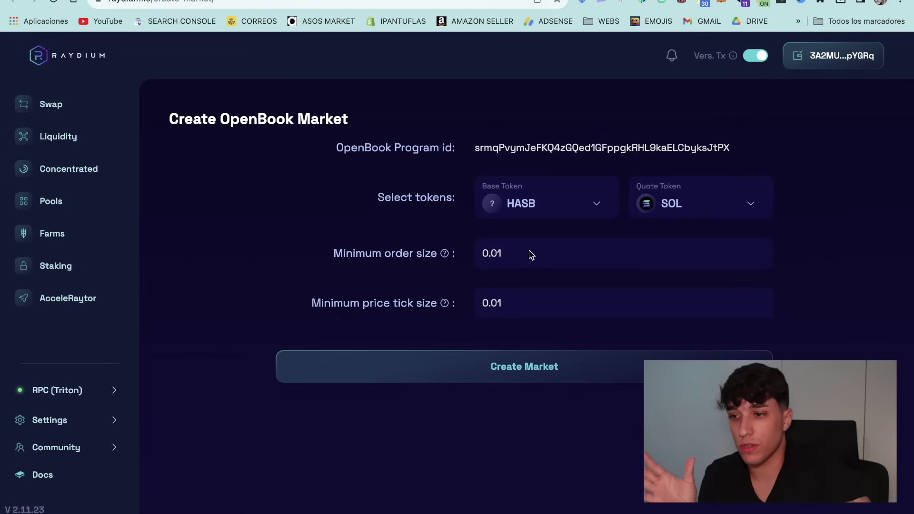
{"action": "left_click", "coordinate": [504, 311]}
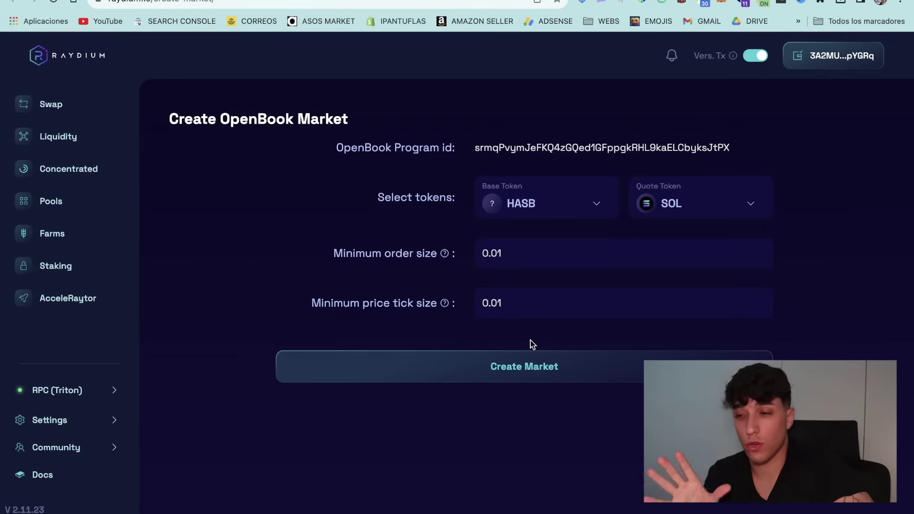
Create the HASB/SOL OpenBook market, approve its transactions in the wallet, and copy the new market ID.
{"action": "left_click", "coordinate": [543, 367]}
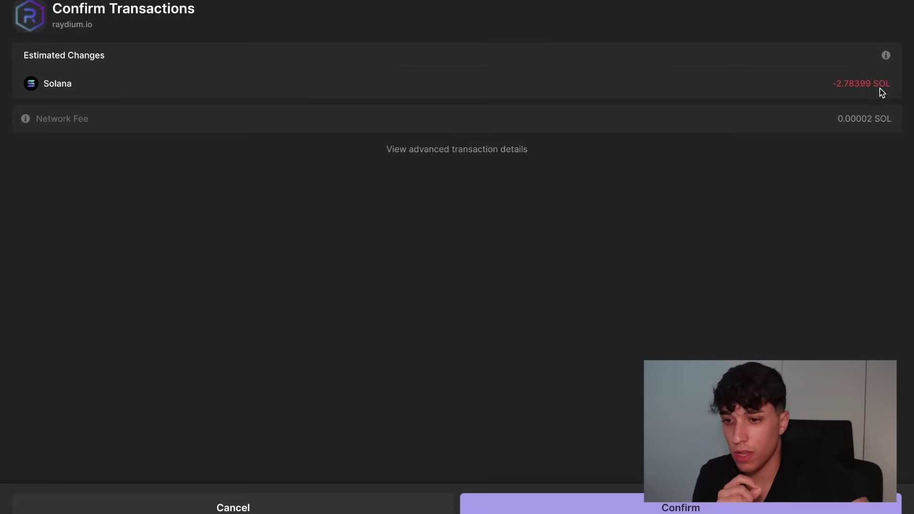
{"action": "left_click", "coordinate": [476, 504]}
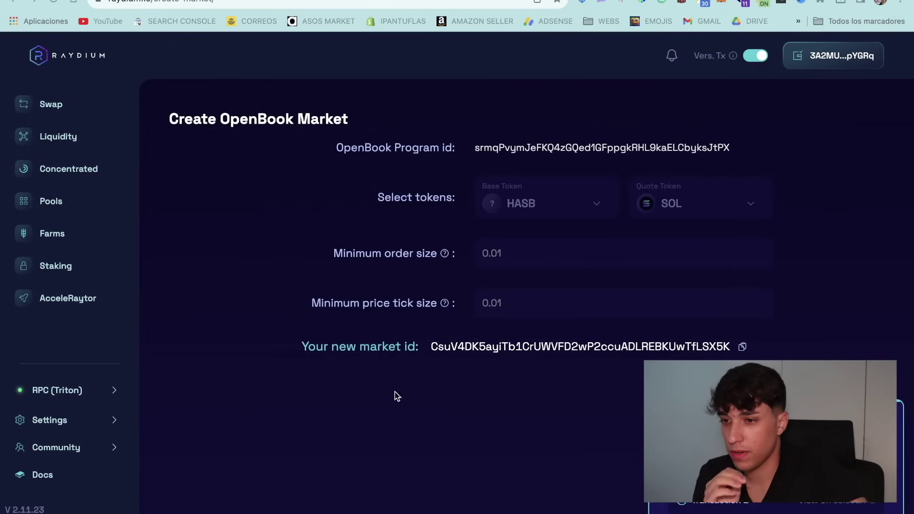
{"action": "left_click_drag", "start_coordinate": [289, 348], "coordinate": [733, 347]}
{"action": "left_click", "coordinate": [742, 347]}
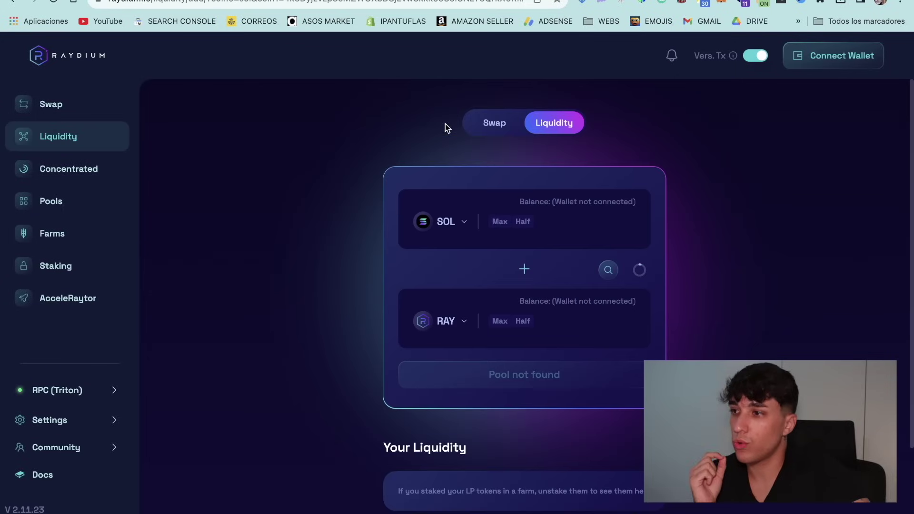
Start creating a pool from Raydium's Liquidity page and paste the copied ID as the OpenBook market ID.
{"action": "scroll", "coordinate": [495, 384], "scroll_direction": "down", "scroll_amount": 2}
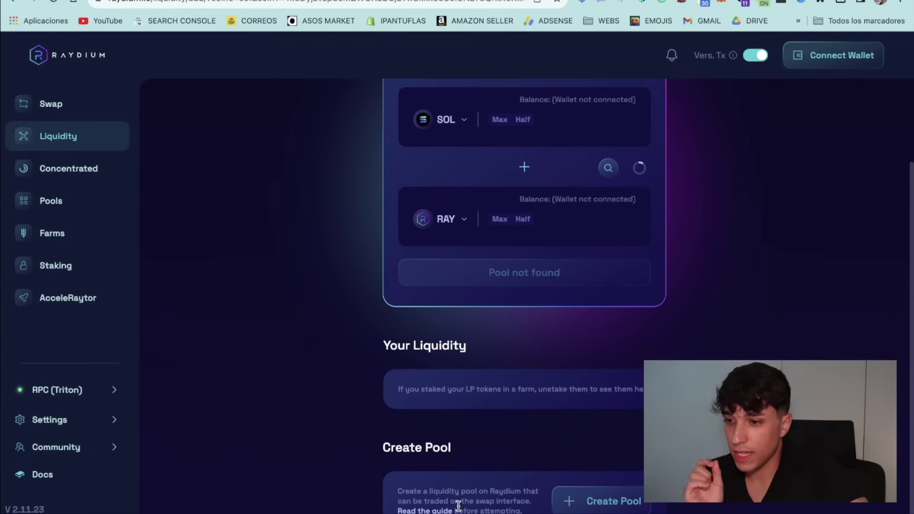
{"action": "left_click", "coordinate": [592, 499]}
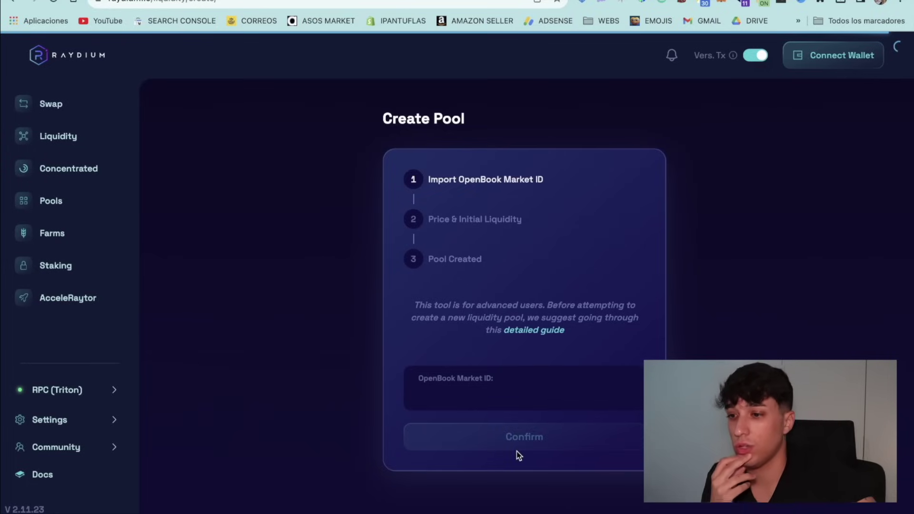
{"action": "left_click", "coordinate": [479, 392]}
{"action": "key", "text": "super+v"}
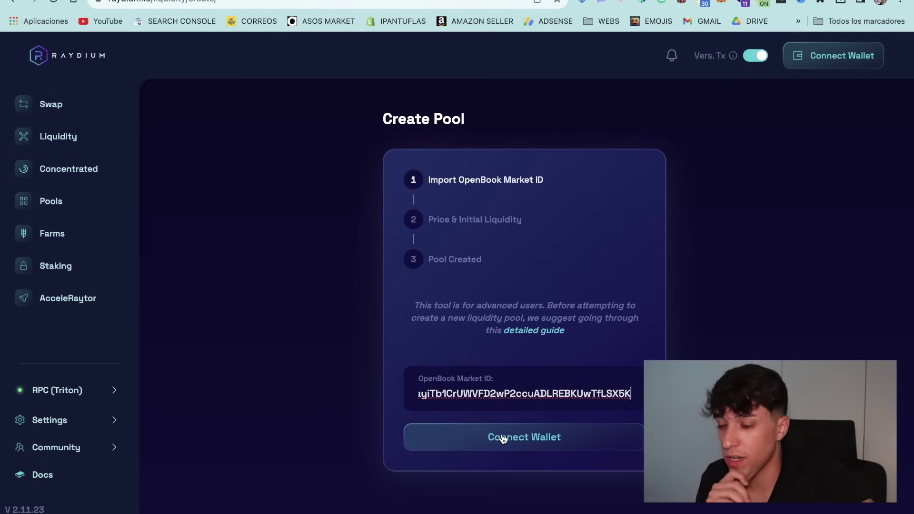
Connect the Phantom wallet to Raydium and confirm the import of the OpenBook market ID.
{"action": "left_click", "coordinate": [500, 437]}
{"action": "left_click", "coordinate": [431, 275]}
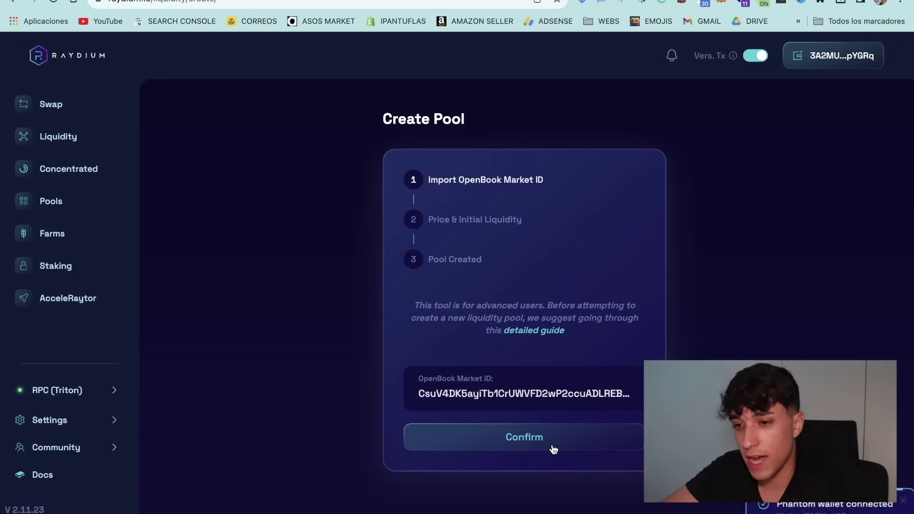
{"action": "left_click", "coordinate": [495, 434]}
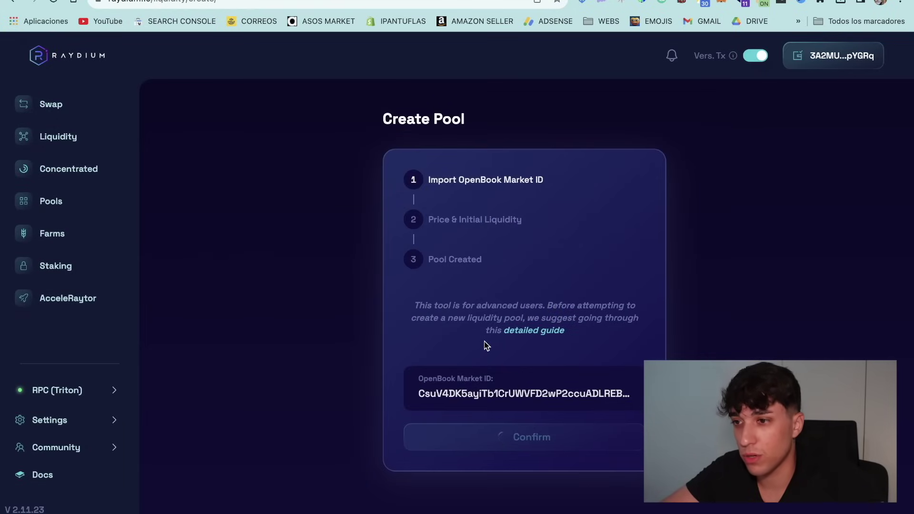
Set the pool's initial liquidity to the maximum 1000000 base tokens and 0.05 SOL as the quote token.
{"action": "left_click_drag", "start_coordinate": [519, 214], "coordinate": [459, 219]}
{"action": "left_click", "coordinate": [433, 231]}
{"action": "scroll", "coordinate": [602, 219], "scroll_direction": "down", "scroll_amount": 3}
{"action": "left_click", "coordinate": [575, 355]}
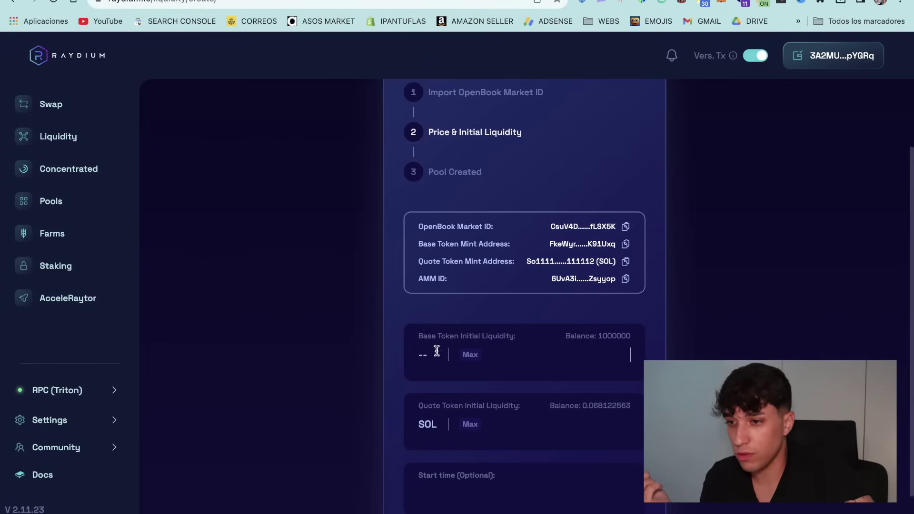
{"action": "left_click", "coordinate": [468, 357]}
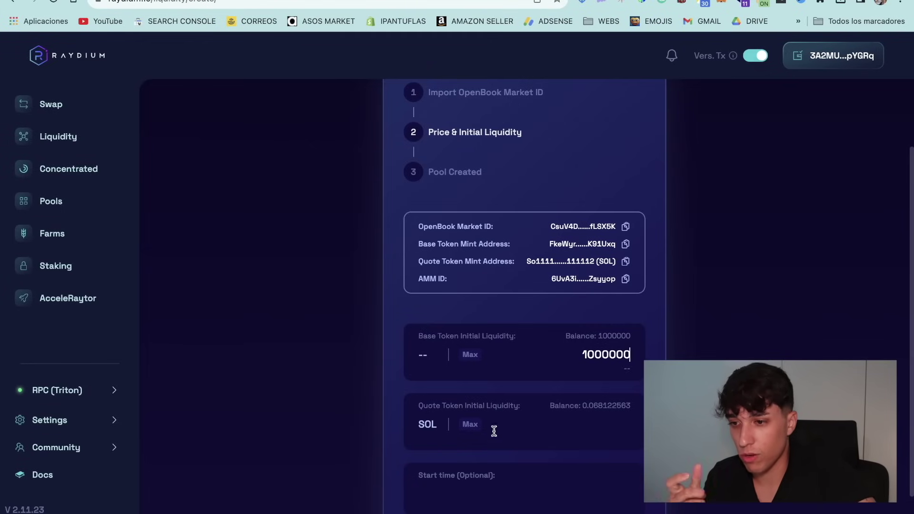
{"action": "left_click", "coordinate": [528, 408]}
{"action": "type", "text": "0.05"}
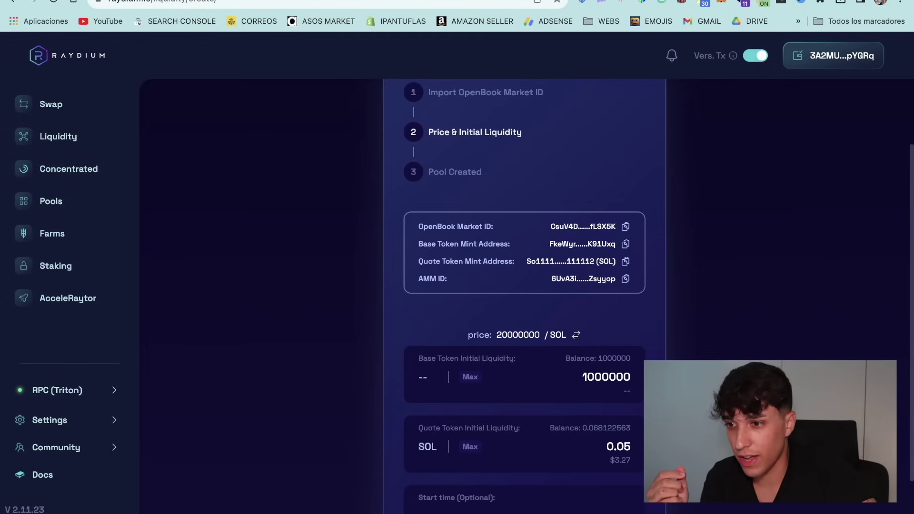
{"action": "scroll", "coordinate": [653, 340], "scroll_direction": "down", "scroll_amount": 2}
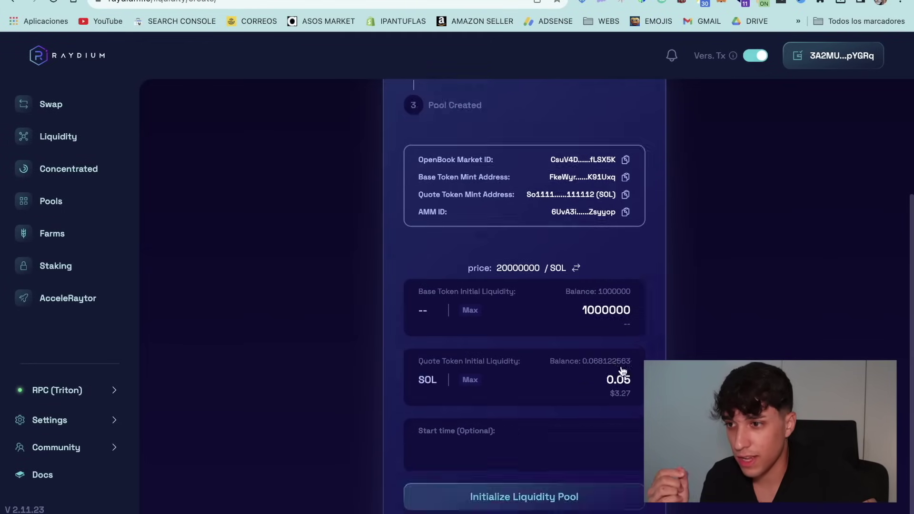
{"action": "double_click", "coordinate": [583, 307]}
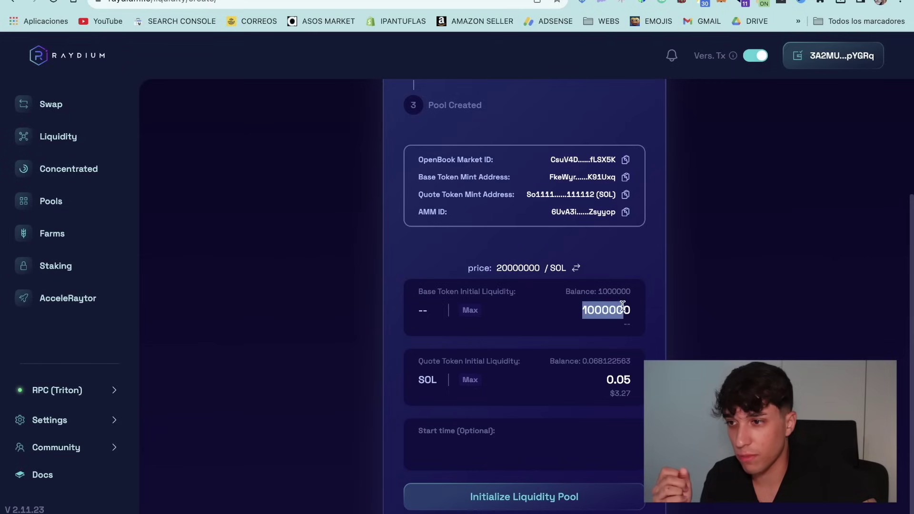
{"action": "left_click_drag", "start_coordinate": [602, 379], "coordinate": [630, 379]}
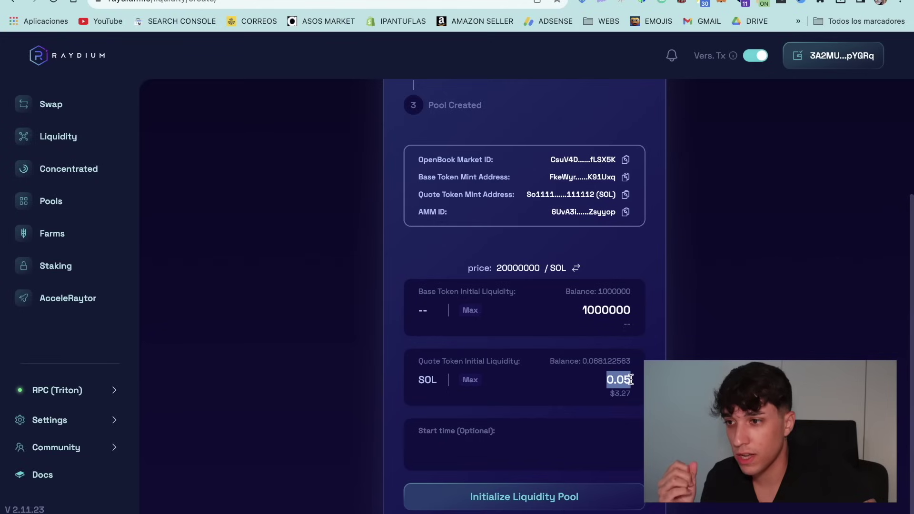
Initialize the liquidity pool without a start time and approve the transaction in the wallet.
{"action": "left_click", "coordinate": [485, 437]}
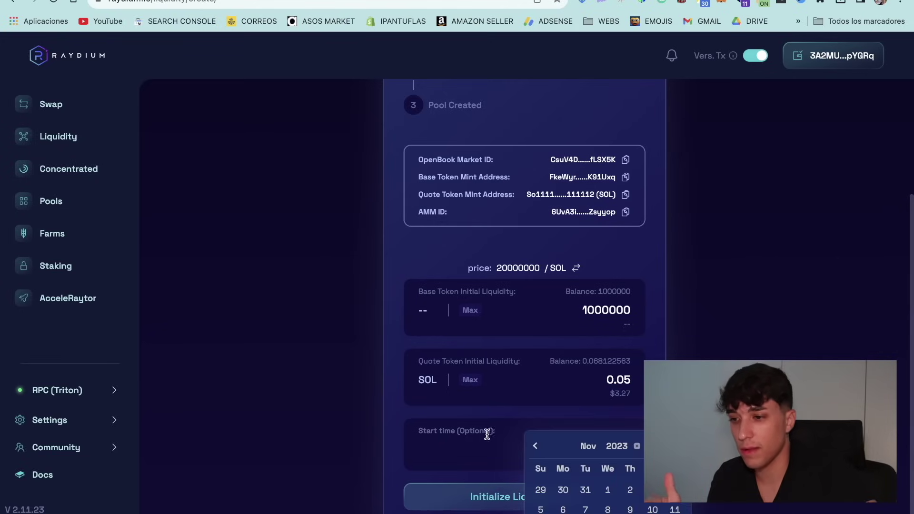
{"action": "left_click", "coordinate": [702, 505]}
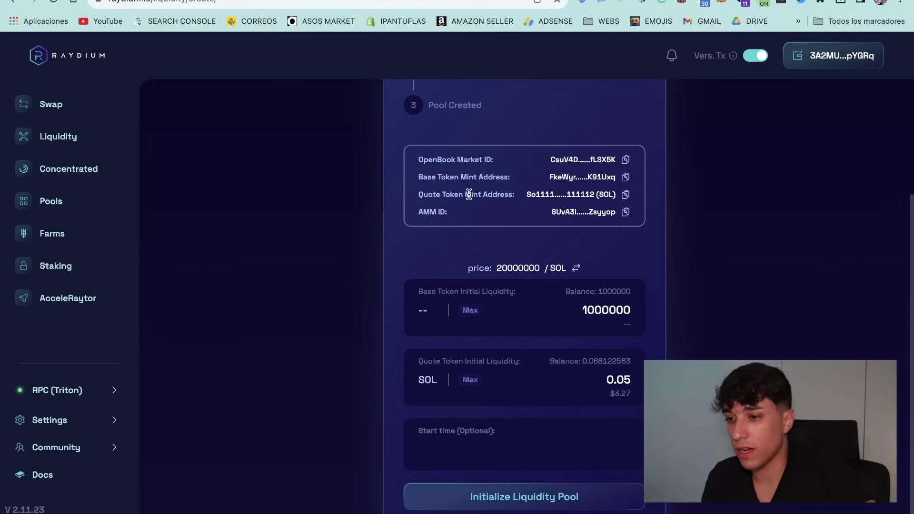
{"action": "left_click", "coordinate": [539, 499]}
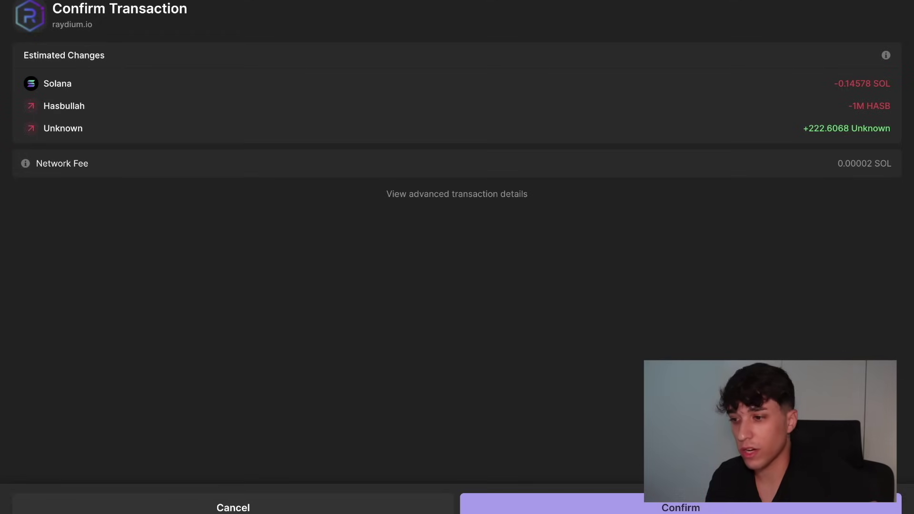
{"action": "left_click", "coordinate": [515, 509]}
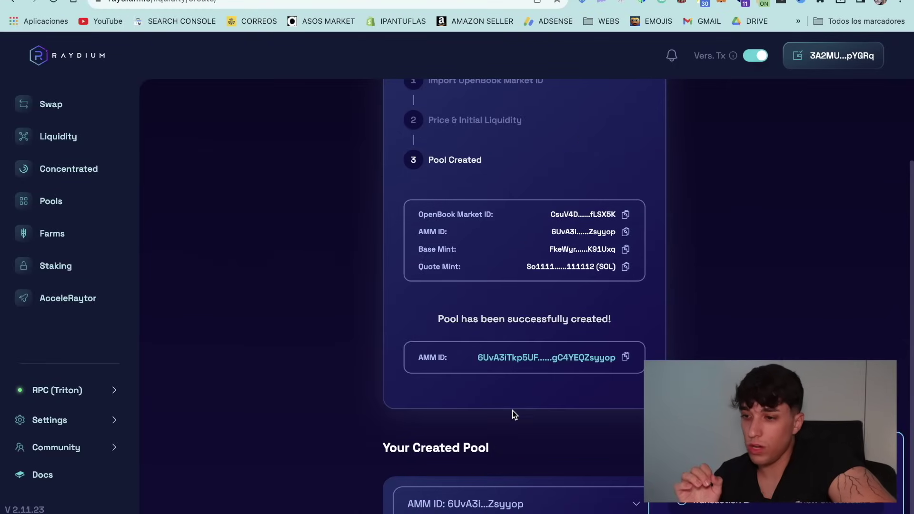
{"action": "scroll", "coordinate": [506, 415], "scroll_direction": "up", "scroll_amount": 1}
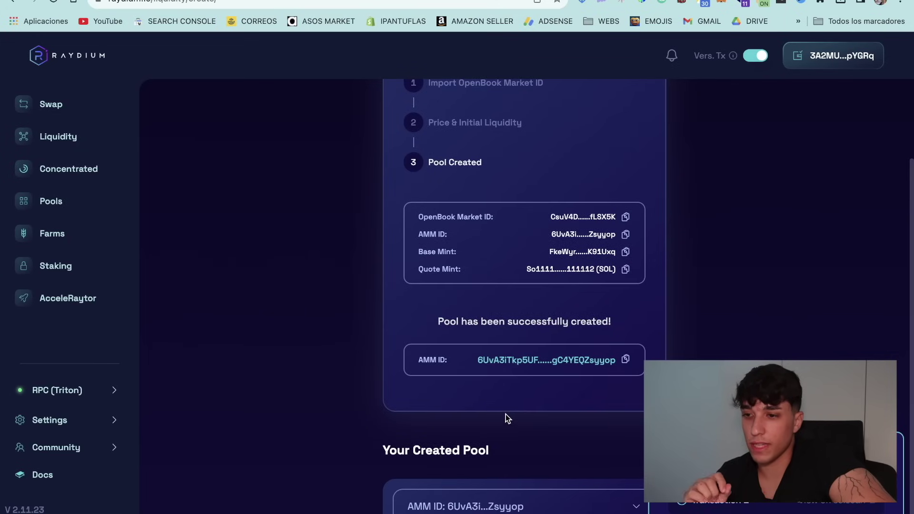
{"action": "left_click_drag", "start_coordinate": [438, 322], "coordinate": [577, 324]}
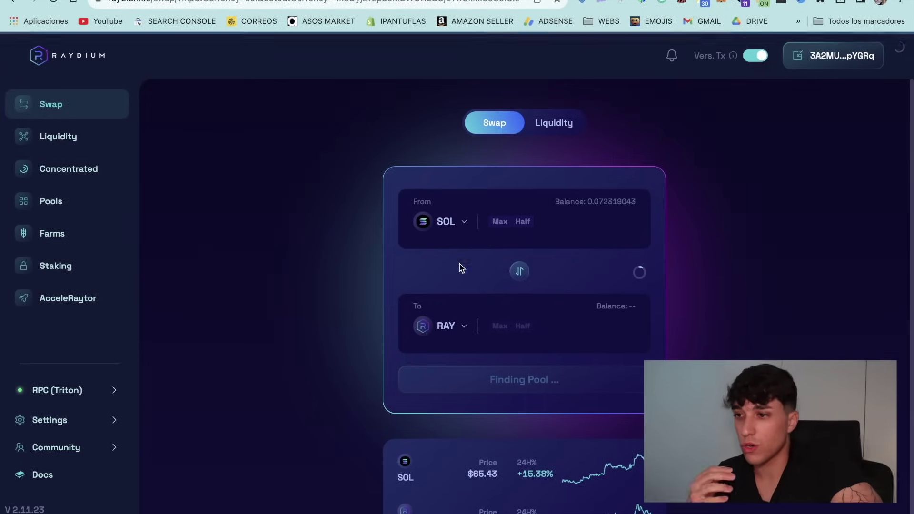
Add a user token as the swap's receiving token using the copied mint address, symbol HASB and name Hasbullah.
{"action": "left_click", "coordinate": [446, 327]}
{"action": "scroll", "coordinate": [508, 307], "scroll_direction": "down", "scroll_amount": 3}
{"action": "scroll", "coordinate": [508, 306], "scroll_direction": "up", "scroll_amount": 3}
{"action": "scroll", "coordinate": [512, 306], "scroll_direction": "down", "scroll_amount": 2}
{"action": "scroll", "coordinate": [513, 303], "scroll_direction": "up", "scroll_amount": 2}
{"action": "key", "text": "ctrl+v"}
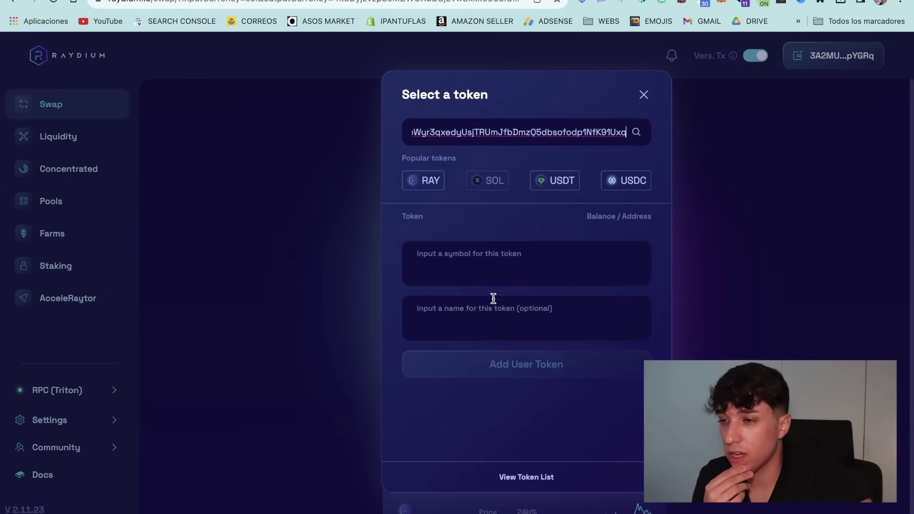
{"action": "left_click", "coordinate": [499, 280]}
{"action": "type", "text": "HASB"}
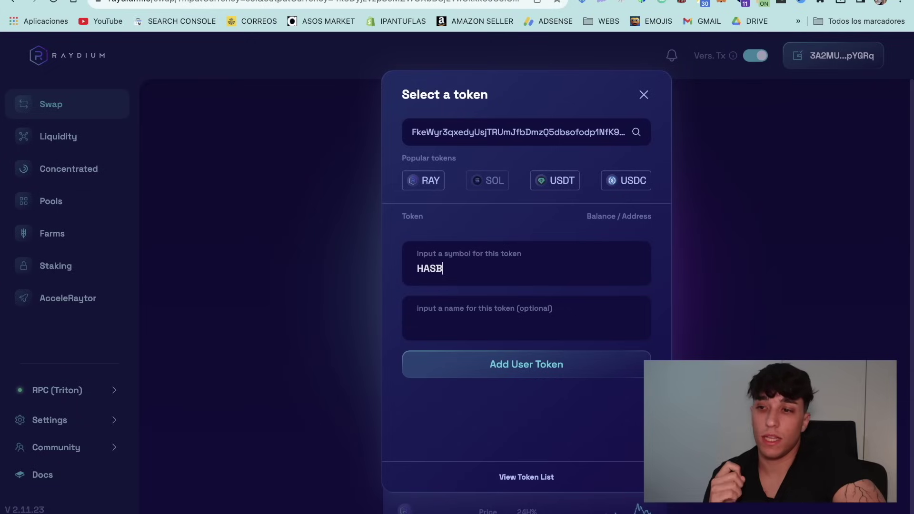
{"action": "left_click", "coordinate": [504, 318]}
{"action": "type", "text": "Hasbullah"}
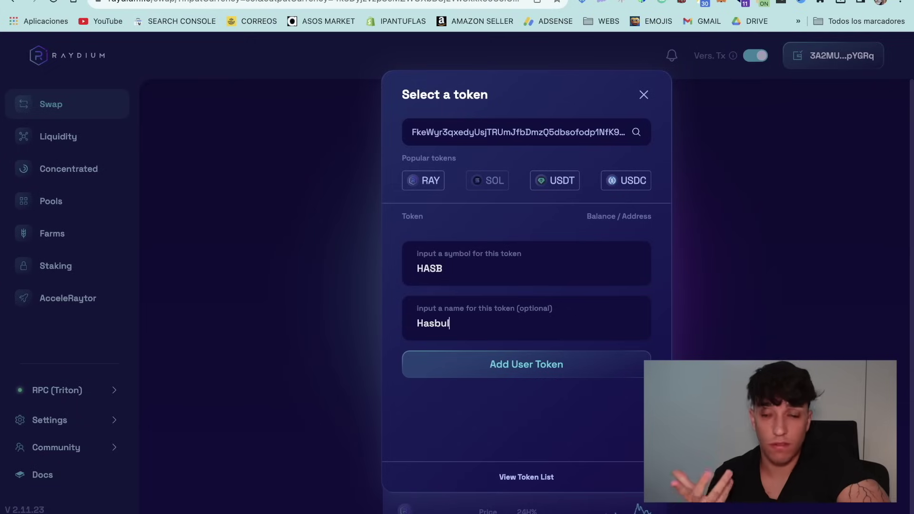
{"action": "left_click", "coordinate": [515, 372]}
Select the HASB token, confirm it for trading, and set the swap amount to 0.02 SOL.
{"action": "mouse_move", "coordinate": [516, 245]}
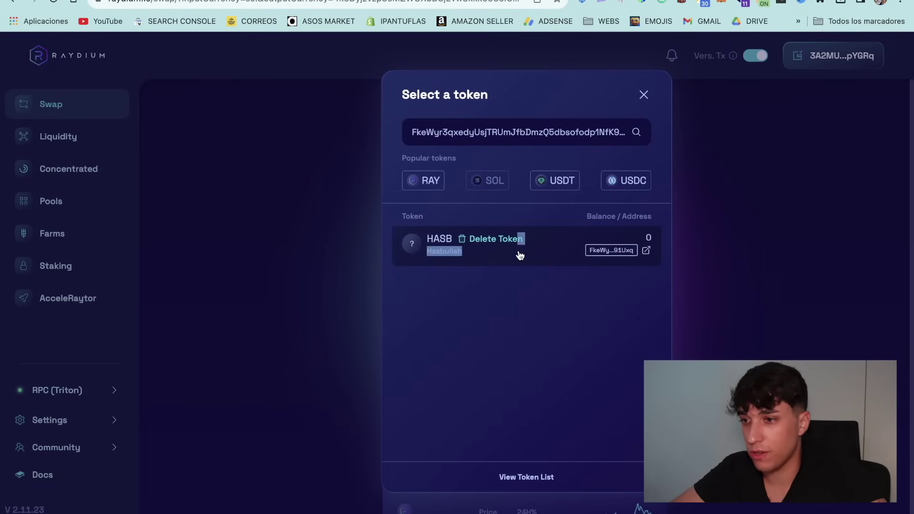
{"action": "left_click", "coordinate": [541, 253]}
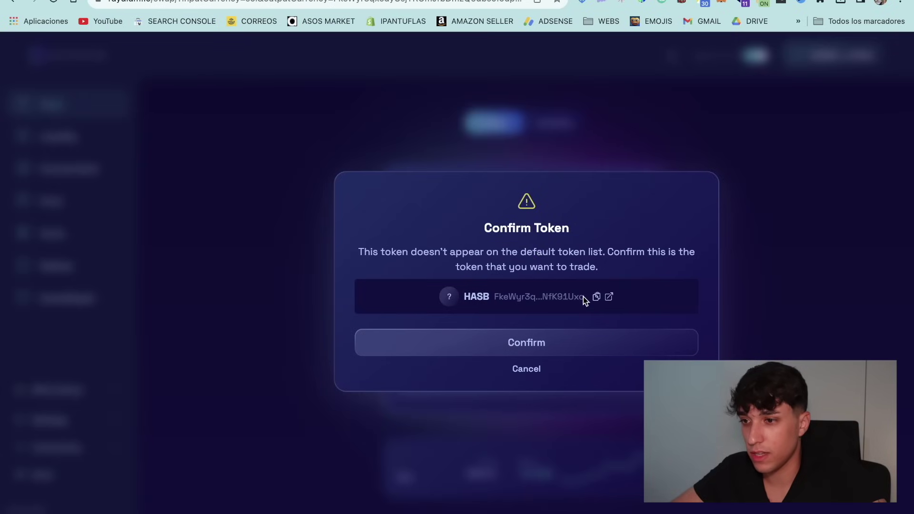
{"action": "left_click", "coordinate": [571, 339]}
{"action": "left_click", "coordinate": [622, 219]}
{"action": "type", "text": "0"}
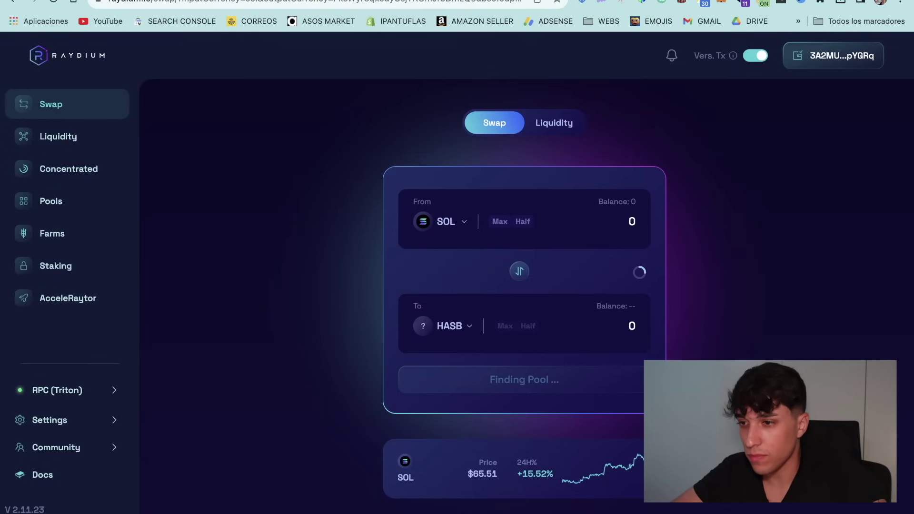
{"action": "type", "text": ".02"}
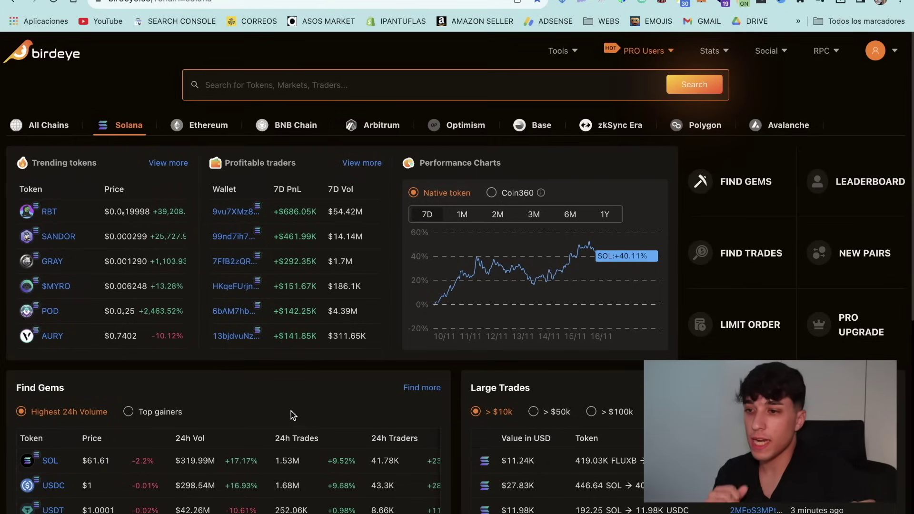
Search Birdeye for hasbullah and open the Solana token HASB - Hasbullah that has trading volume.
{"action": "left_click", "coordinate": [261, 85]}
{"action": "type", "text": "hasbullah"}
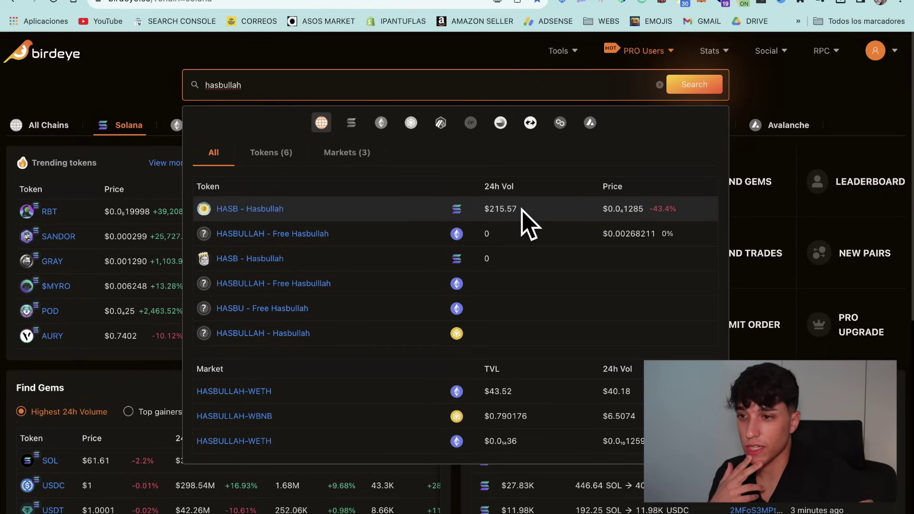
{"action": "left_click", "coordinate": [265, 209]}
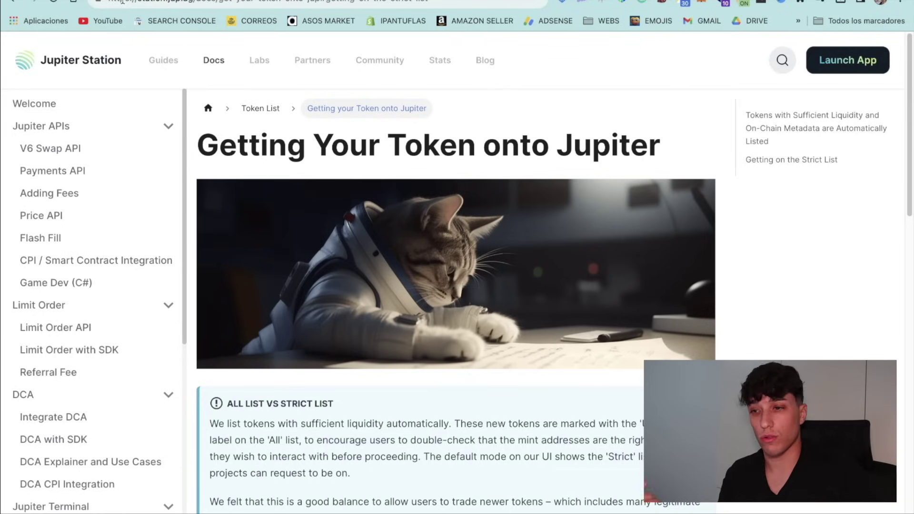
Read Jupiter's token listing guide down to the instructions for getting on the Strict list.
{"action": "left_click", "coordinate": [123, 2]}
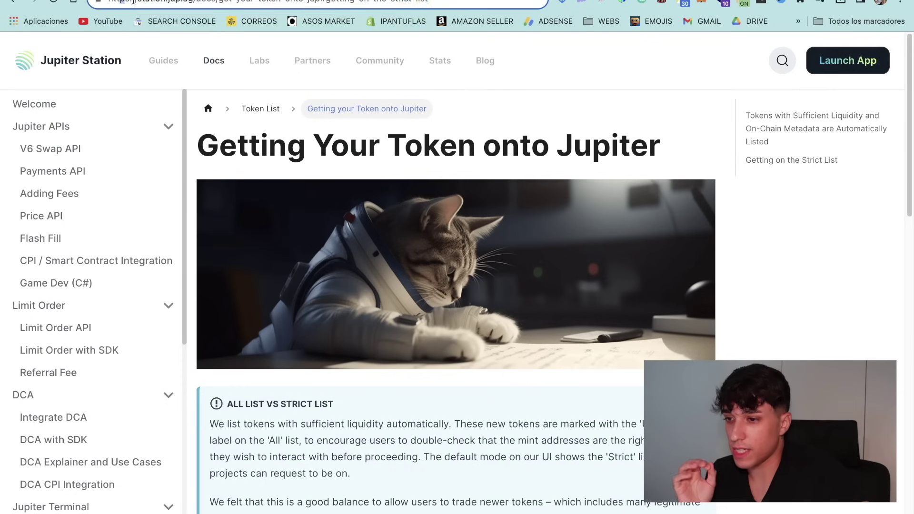
{"action": "scroll", "coordinate": [374, 435], "scroll_direction": "down", "scroll_amount": 7}
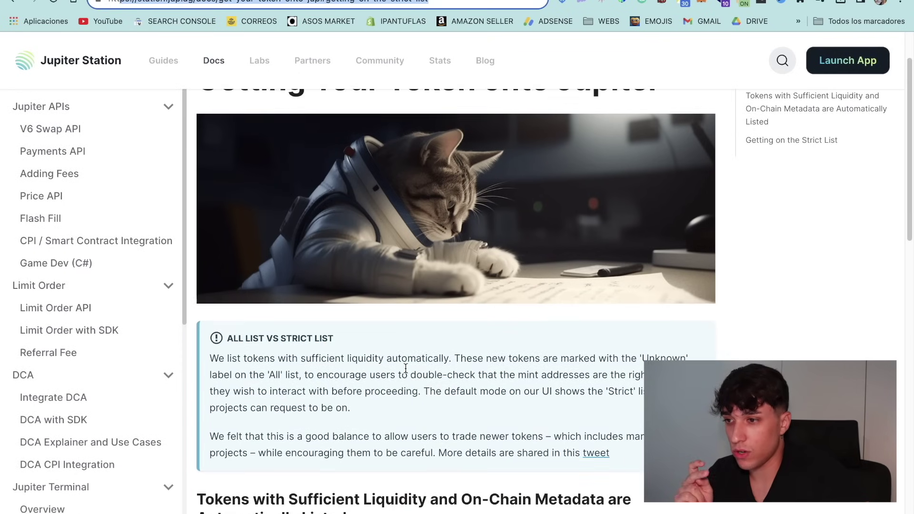
{"action": "scroll", "coordinate": [413, 374], "scroll_direction": "down", "scroll_amount": 4}
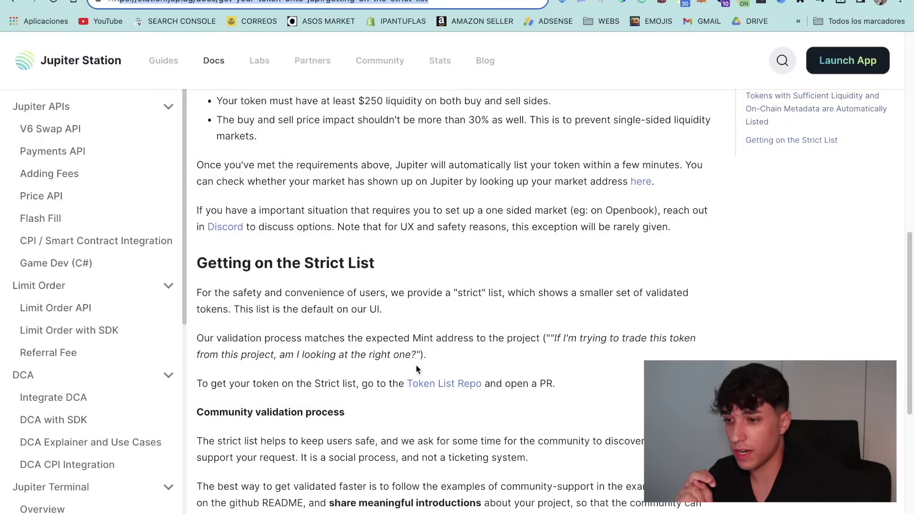
{"action": "left_click_drag", "start_coordinate": [235, 381], "coordinate": [510, 388]}
{"action": "left_click", "coordinate": [541, 378]}
{"action": "double_click", "coordinate": [544, 381]}
{"action": "scroll", "coordinate": [443, 371], "scroll_direction": "down", "scroll_amount": 2}
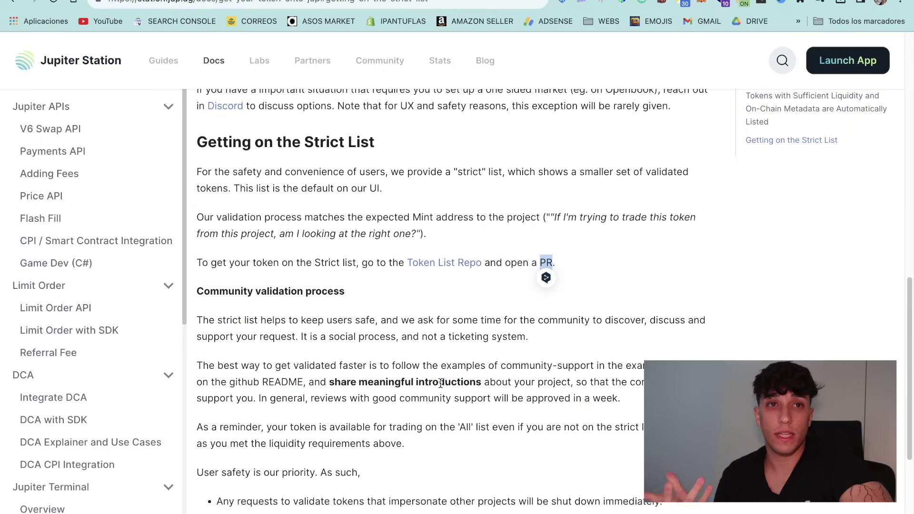
Open Jupiter's Token List Repo on GitHub and find the README instructions for opening a validation PR.
{"action": "left_click", "coordinate": [419, 264]}
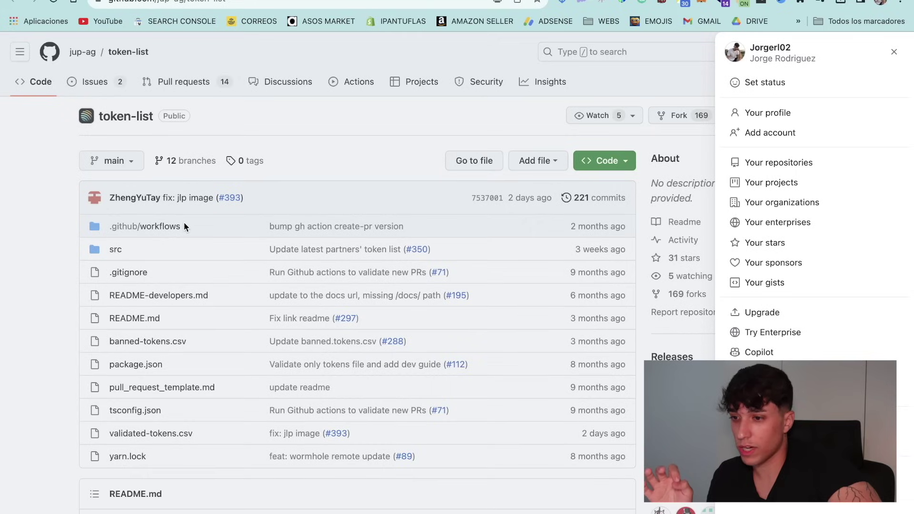
{"action": "left_click", "coordinate": [460, 127]}
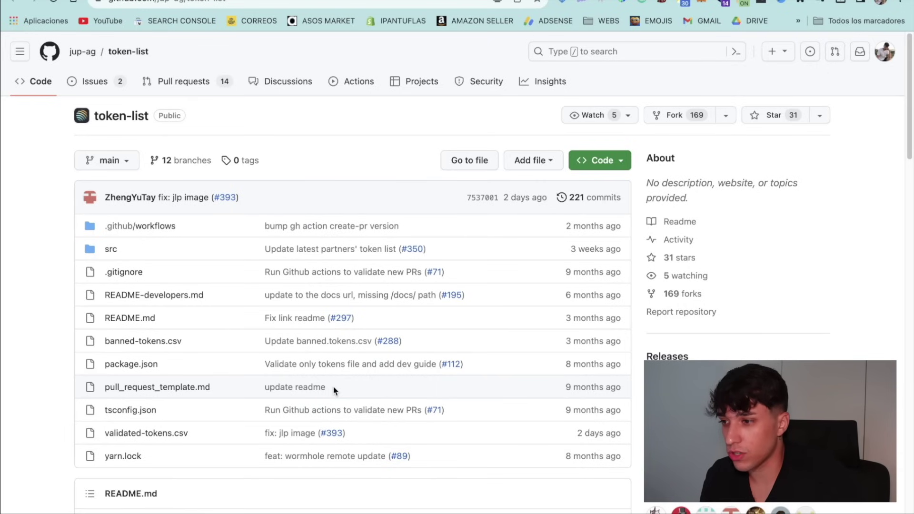
{"action": "scroll", "coordinate": [227, 281], "scroll_direction": "down", "scroll_amount": 20}
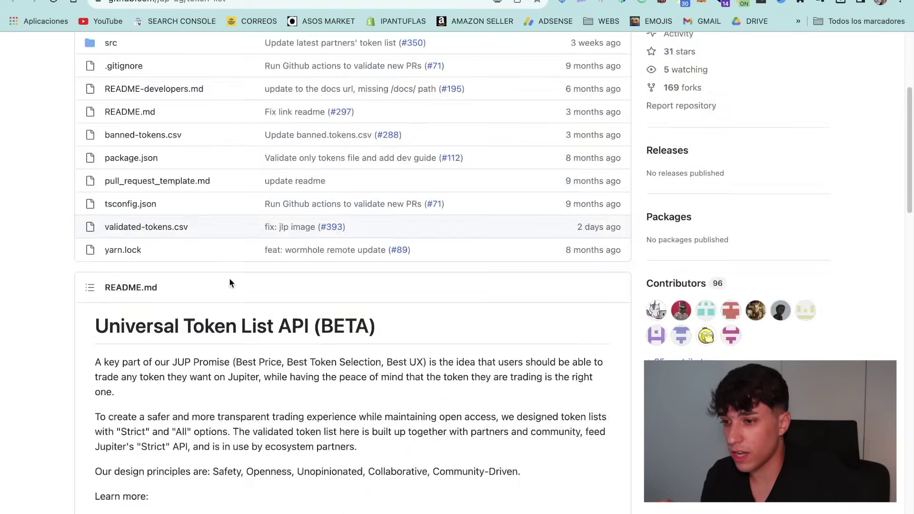
{"action": "scroll", "coordinate": [263, 307], "scroll_direction": "down", "scroll_amount": 3}
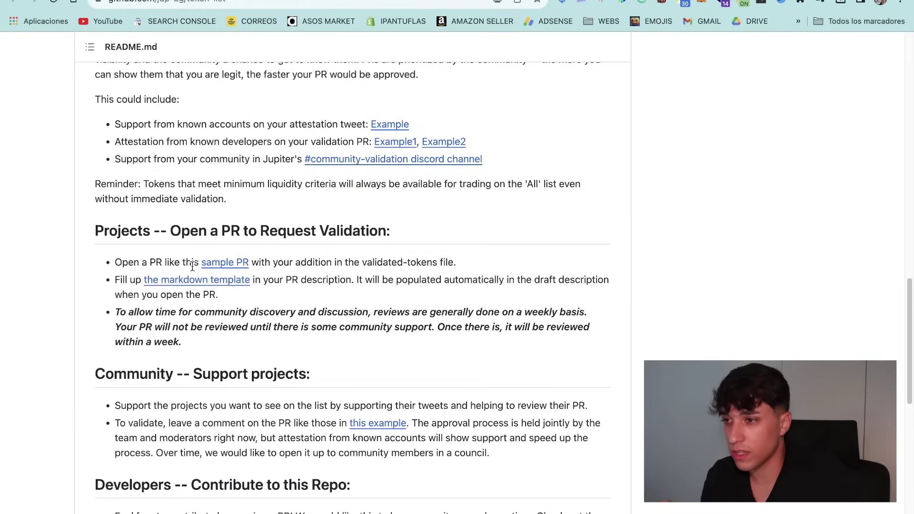
{"action": "left_click_drag", "start_coordinate": [118, 261], "coordinate": [427, 263]}
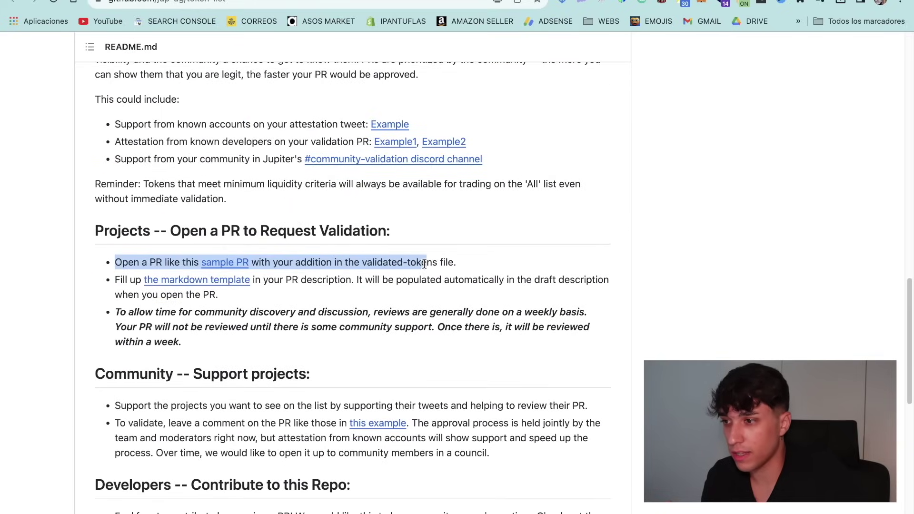
Open the README's sample PR and examine its attestation, validation and acknowledgement sections.
{"action": "left_click", "coordinate": [226, 265]}
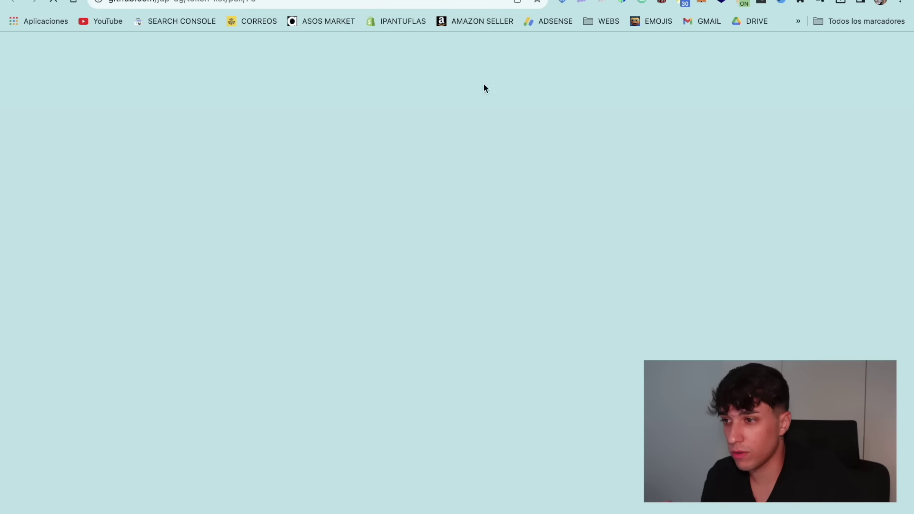
{"action": "scroll", "coordinate": [273, 309], "scroll_direction": "down", "scroll_amount": 2}
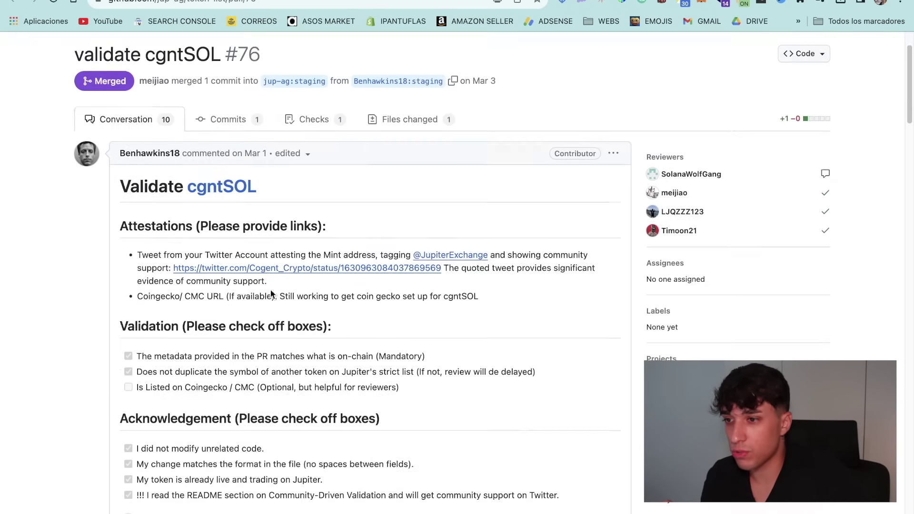
{"action": "scroll", "coordinate": [270, 292], "scroll_direction": "down", "scroll_amount": 3}
{"action": "scroll", "coordinate": [322, 349], "scroll_direction": "up", "scroll_amount": 3}
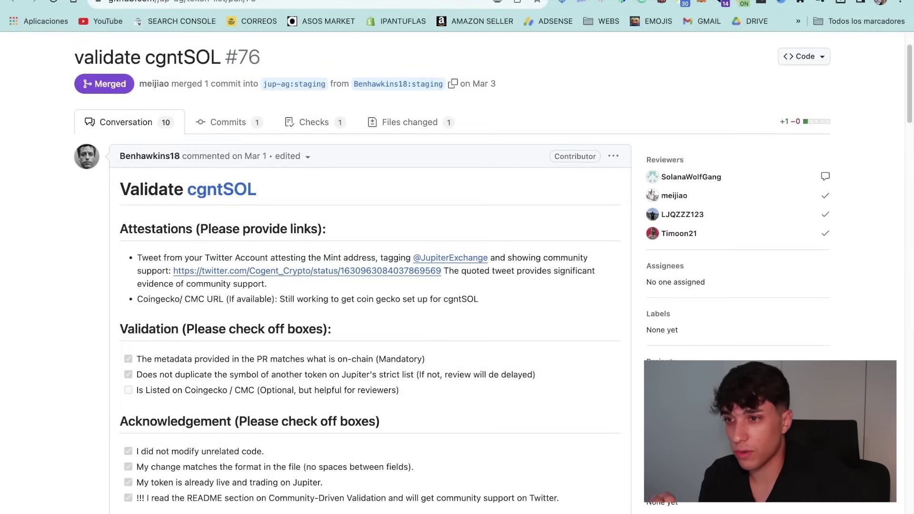
Return to the jup-ag token-list repository and fork it as token-list, copying only the main branch.
{"action": "key", "text": "alt+Left"}
{"action": "scroll", "coordinate": [522, 391], "scroll_direction": "up", "scroll_amount": 15}
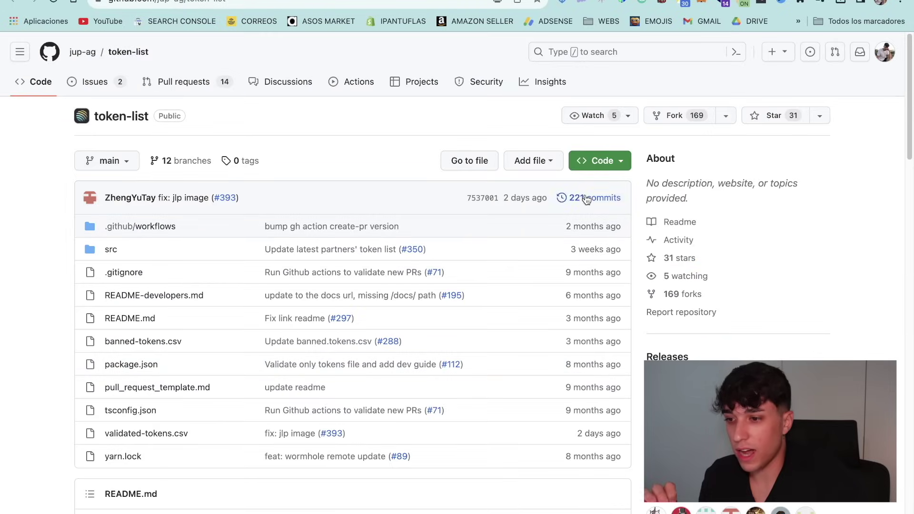
{"action": "left_click", "coordinate": [685, 123]}
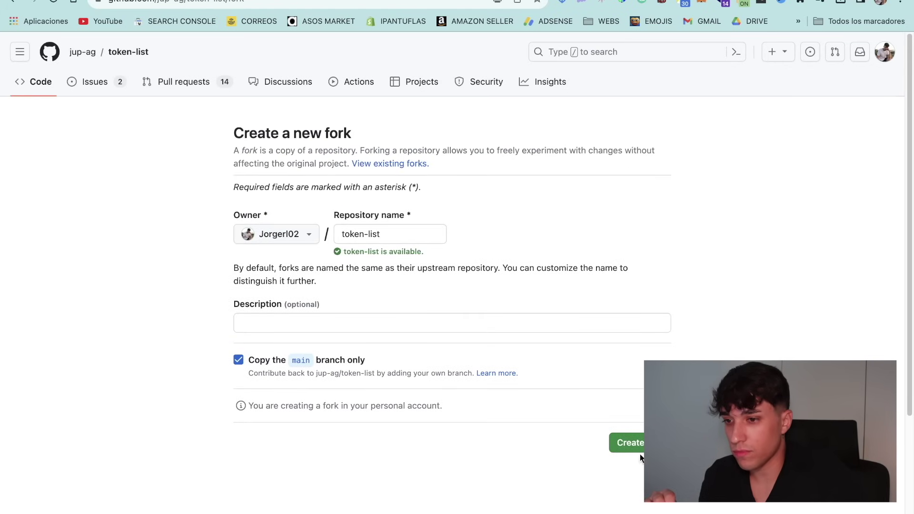
{"action": "left_click", "coordinate": [633, 443]}
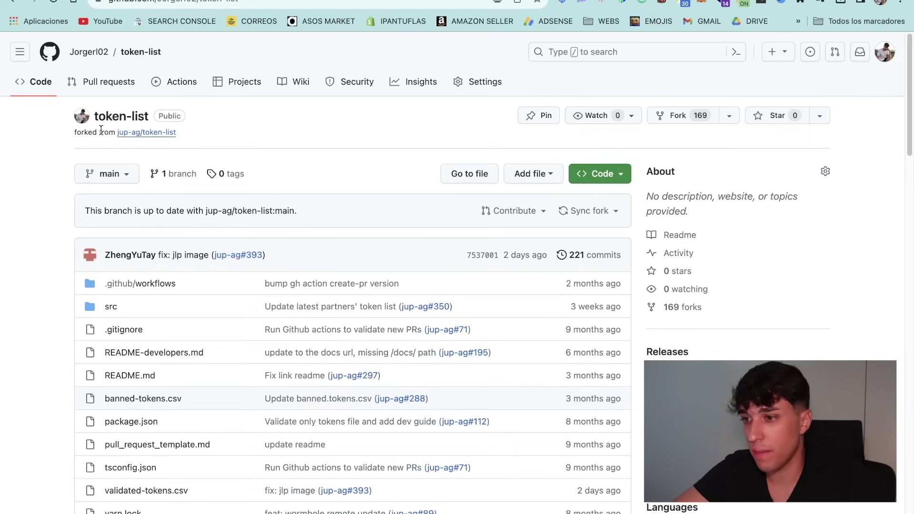
Create a codespace on the main branch of the forked token-list repository.
{"action": "scroll", "coordinate": [365, 174], "scroll_direction": "down", "scroll_amount": 2}
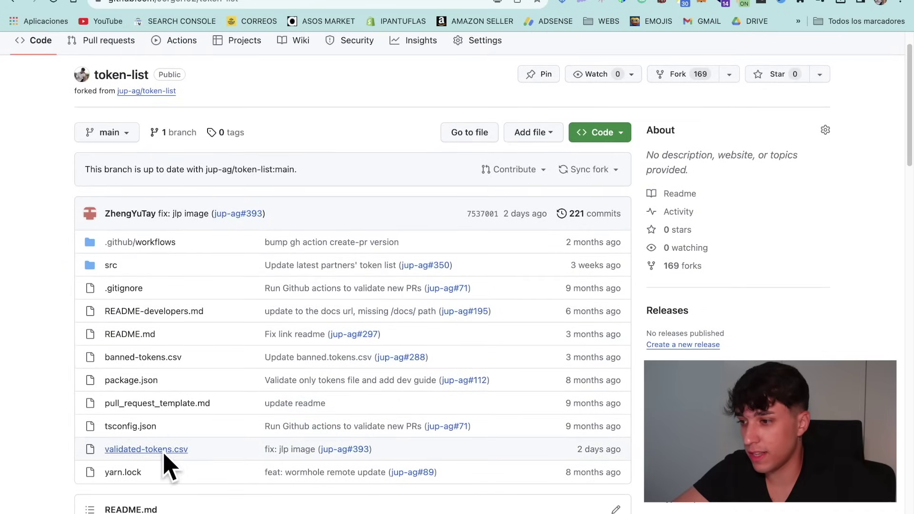
{"action": "left_click", "coordinate": [601, 132]}
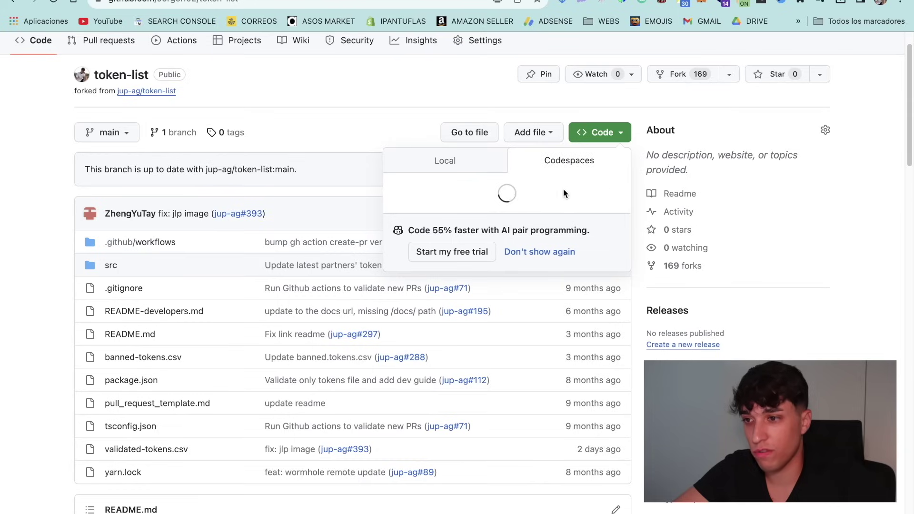
{"action": "left_click", "coordinate": [445, 161]}
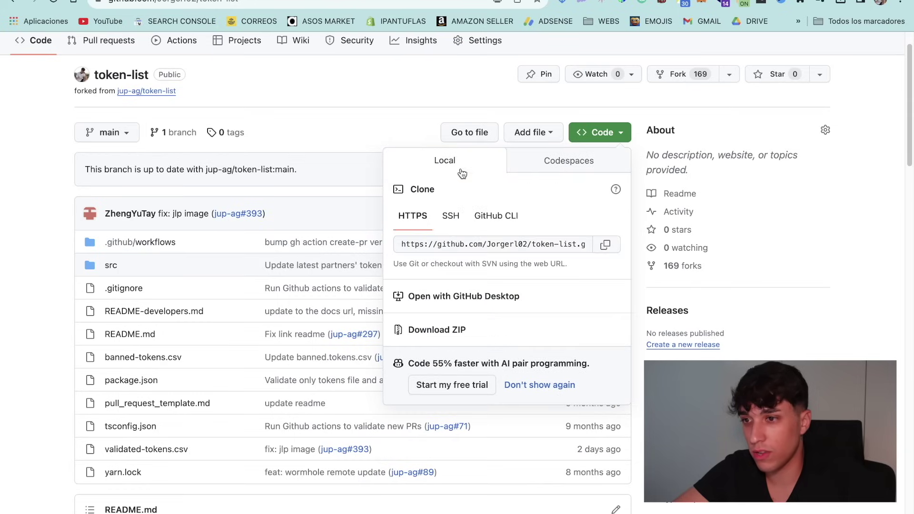
{"action": "left_click", "coordinate": [558, 165]}
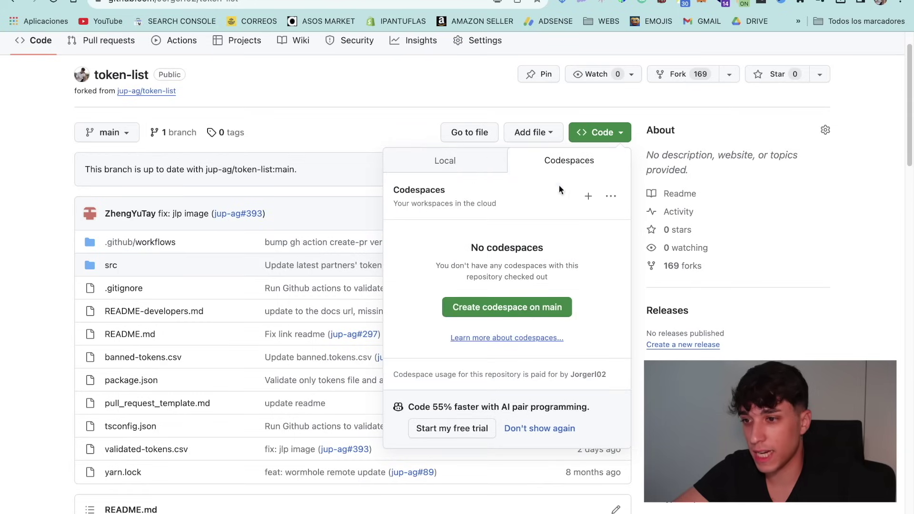
{"action": "left_click", "coordinate": [495, 307]}
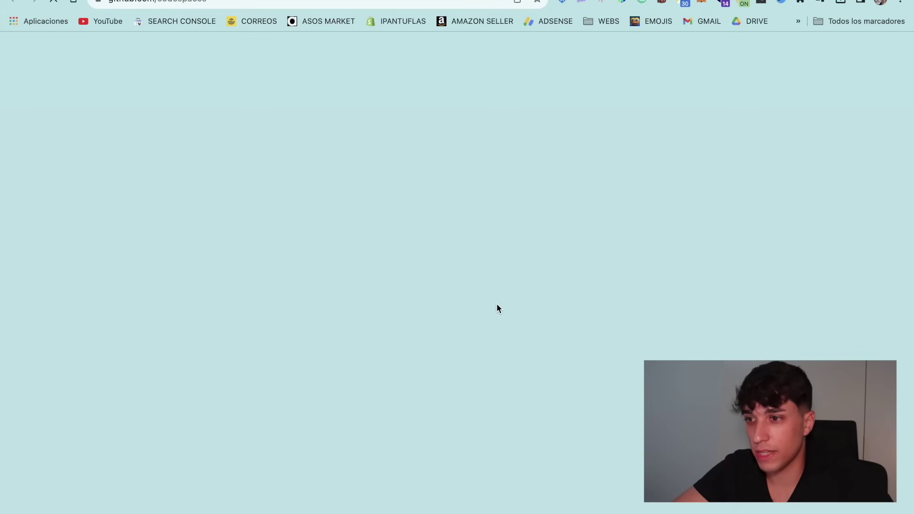
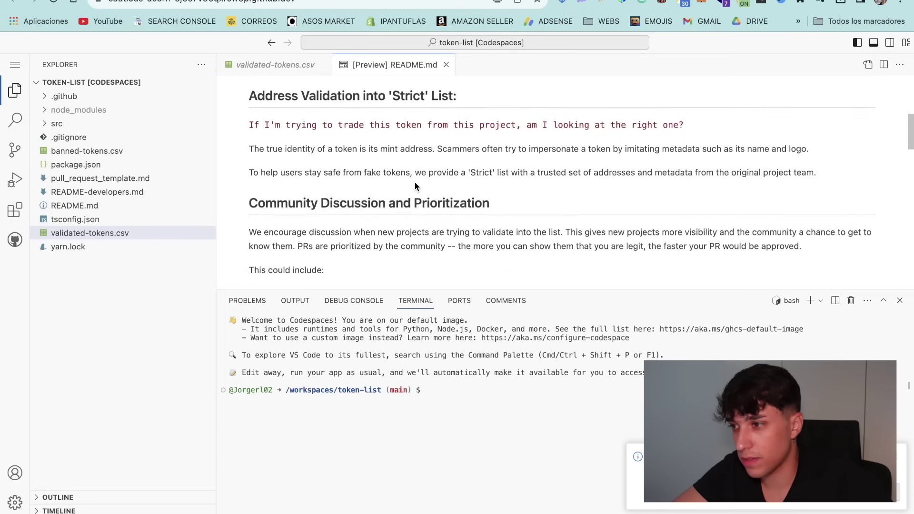
Open validated-tokens.csv in the codespace and go to the empty line at its end.
{"action": "left_click", "coordinate": [113, 234]}
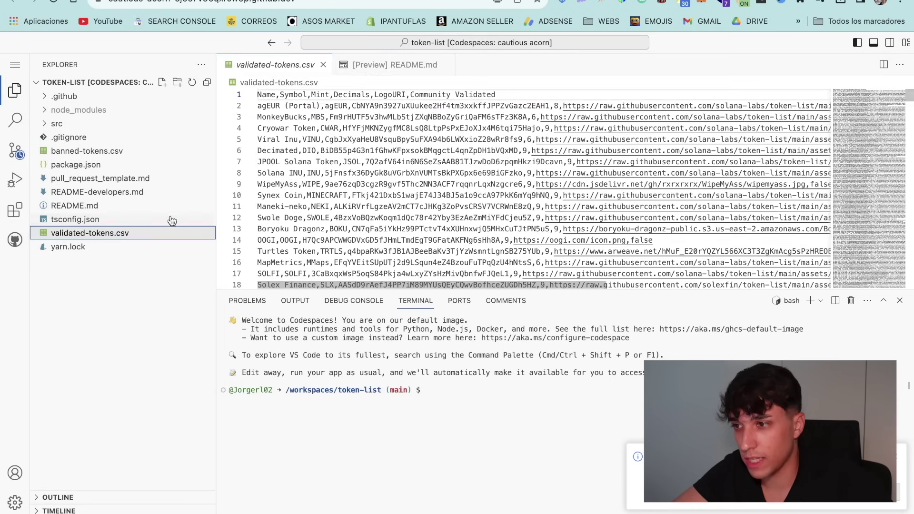
{"action": "scroll", "coordinate": [362, 132], "scroll_direction": "down", "scroll_amount": 20}
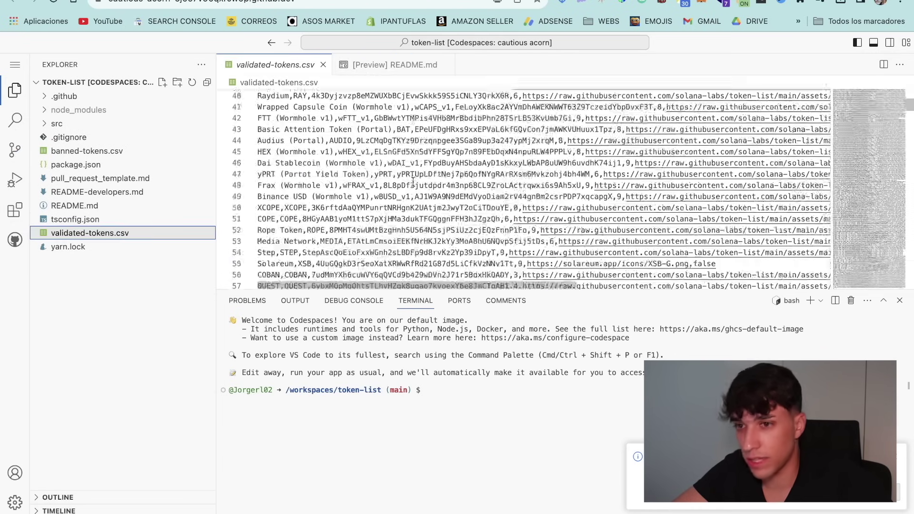
{"action": "scroll", "coordinate": [412, 183], "scroll_direction": "down", "scroll_amount": 20}
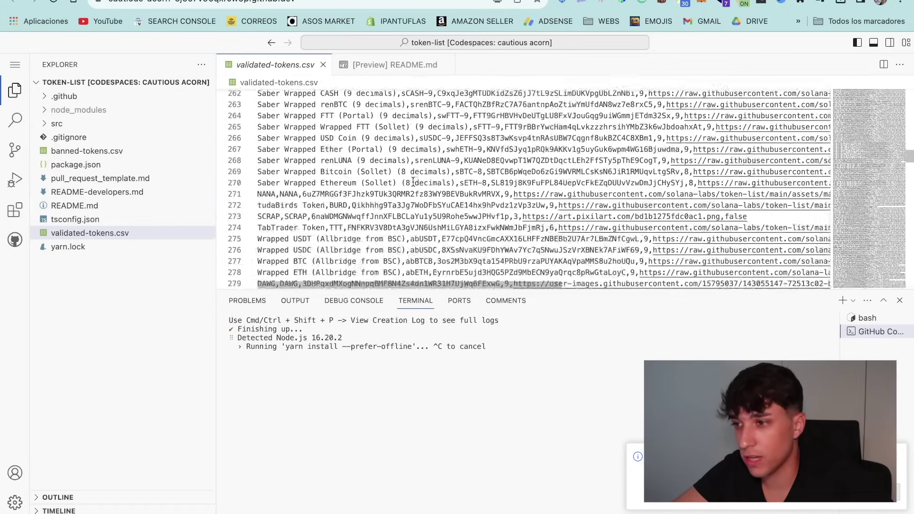
{"action": "scroll", "coordinate": [412, 181], "scroll_direction": "down", "scroll_amount": 20}
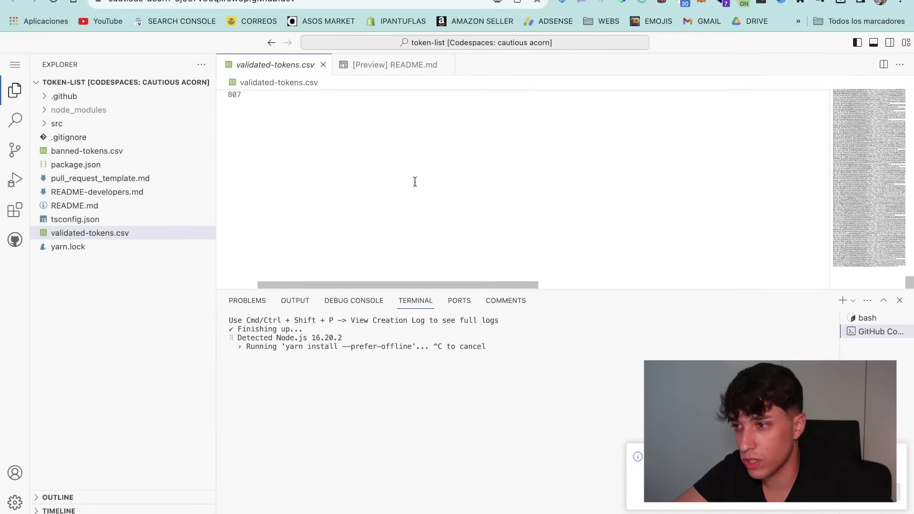
{"action": "scroll", "coordinate": [429, 203], "scroll_direction": "down", "scroll_amount": 5}
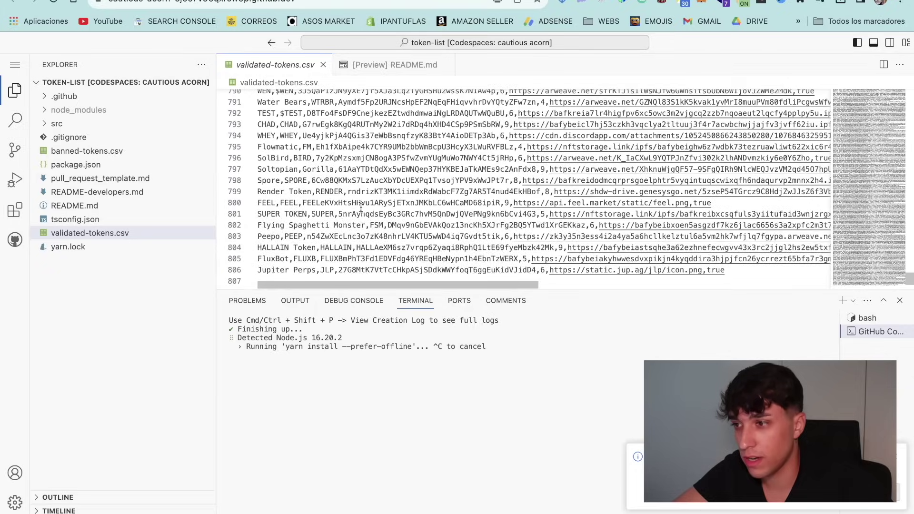
Place the cursor on empty line 807 of validated-tokens.csv, then copy the HASB token's address from its Birdeye page.
{"action": "left_click", "coordinate": [322, 228]}
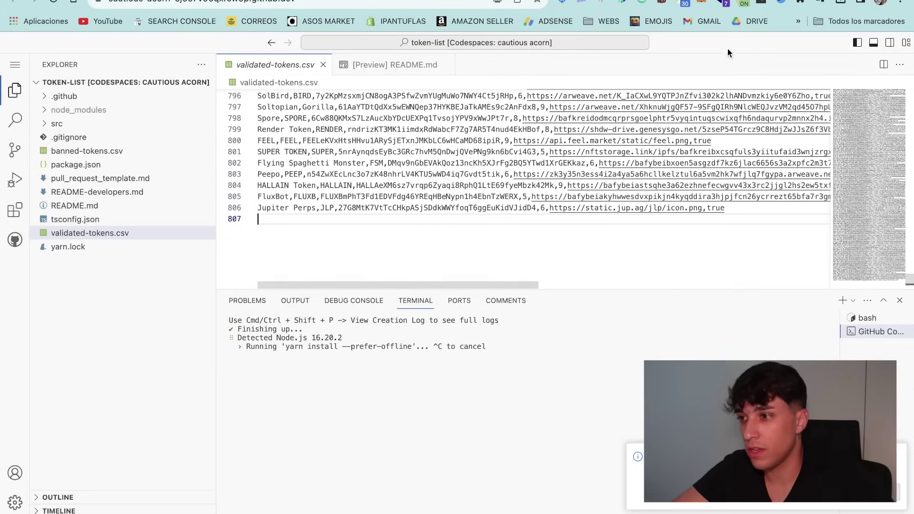
{"action": "key", "text": "ctrl+Tab"}
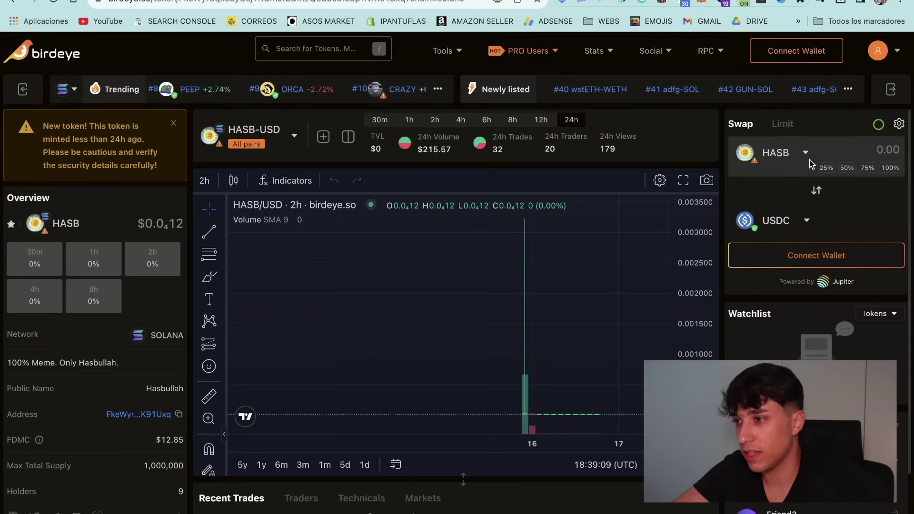
{"action": "left_click", "coordinate": [176, 416]}
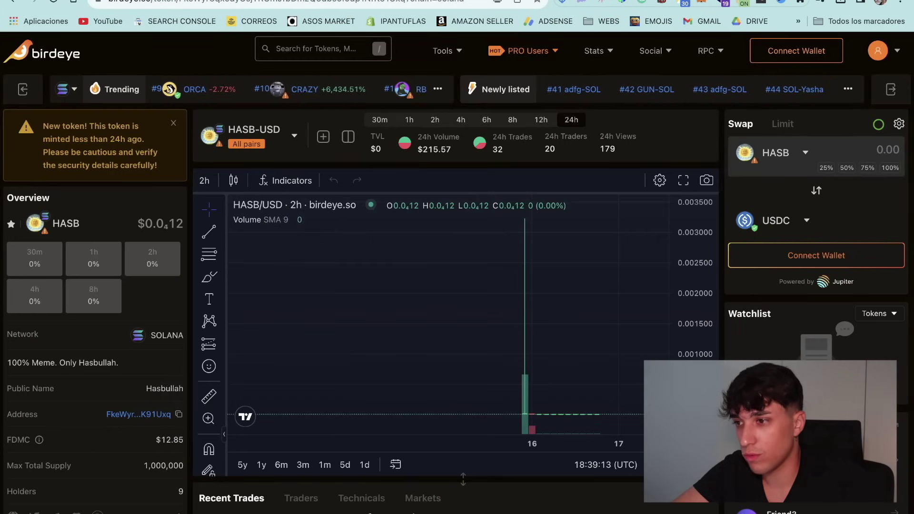
Return to validated-tokens.csv in the codespace and start line 807 with the comma-separated name Hasbullah and symbol HASB.
{"action": "key", "text": "ctrl+Tab"}
{"action": "key", "text": "ctrl+Tab"}
{"action": "double_click", "coordinate": [269, 209]}
{"action": "left_click", "coordinate": [277, 218]}
{"action": "type", "text": "H"}
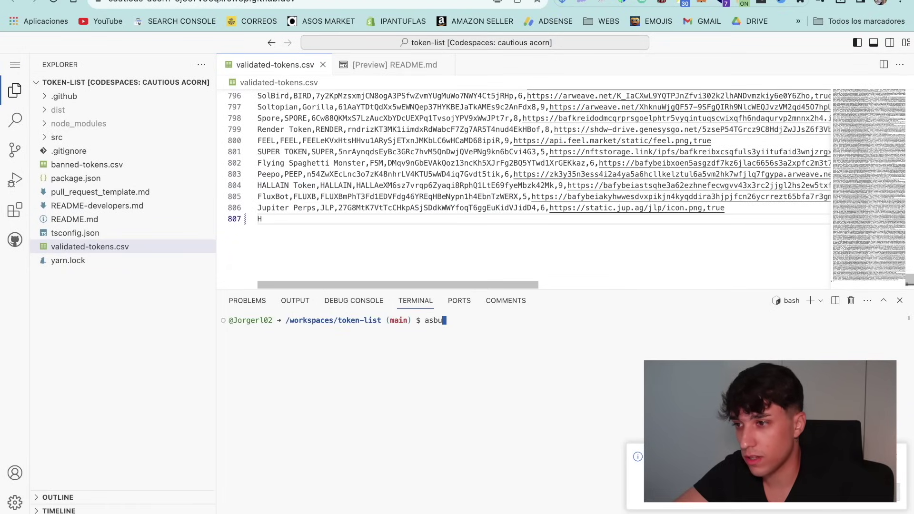
{"action": "type", "text": "asbuasbullah"}
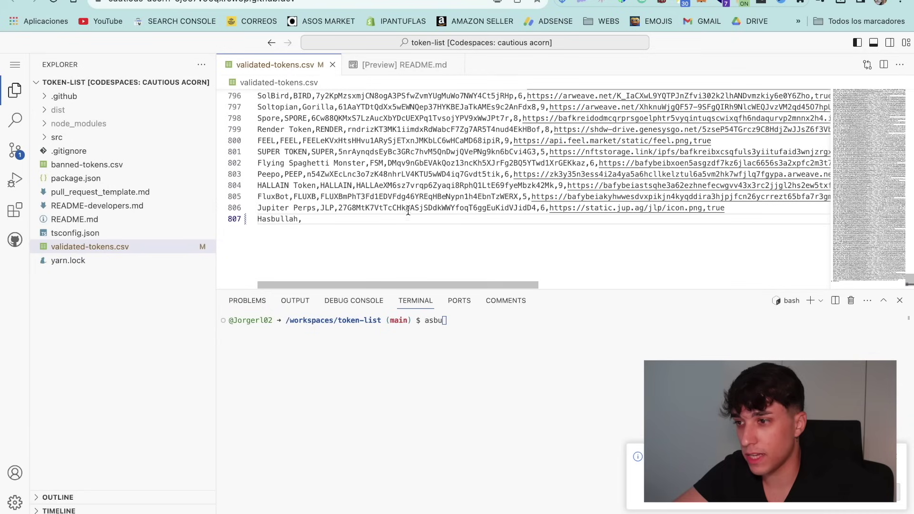
{"action": "type", "text": ","}
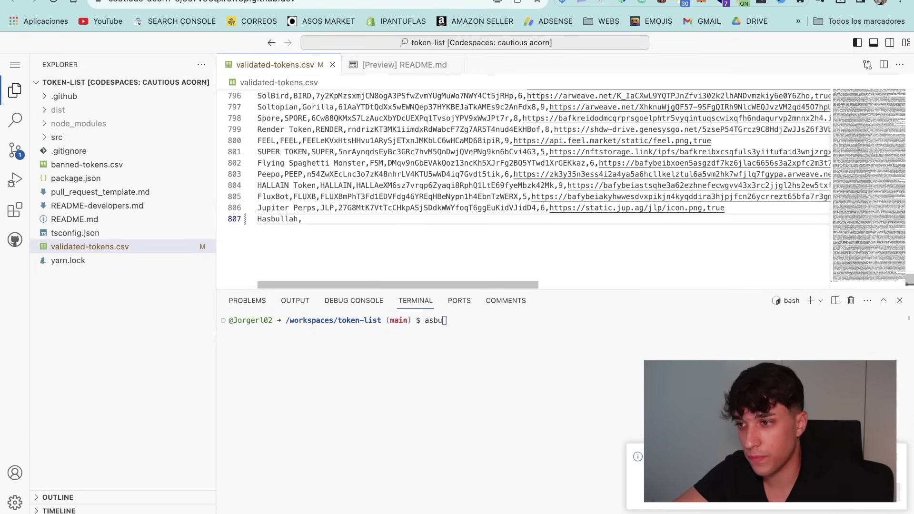
{"action": "type", "text": "HASB,"}
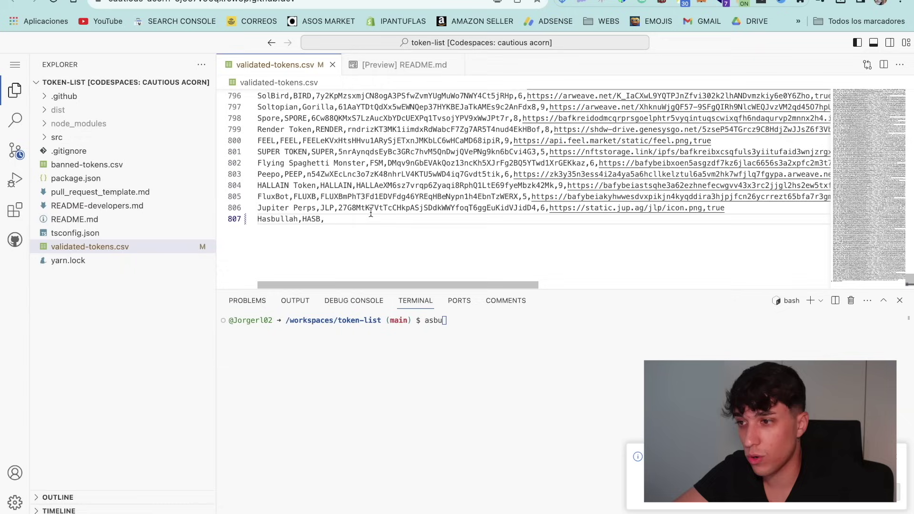
Add the copied mint address as the third field of the Hasbullah row, followed by a comma.
{"action": "double_click", "coordinate": [371, 212]}
{"action": "left_click", "coordinate": [359, 221]}
{"action": "key", "text": "ctrl+v"}
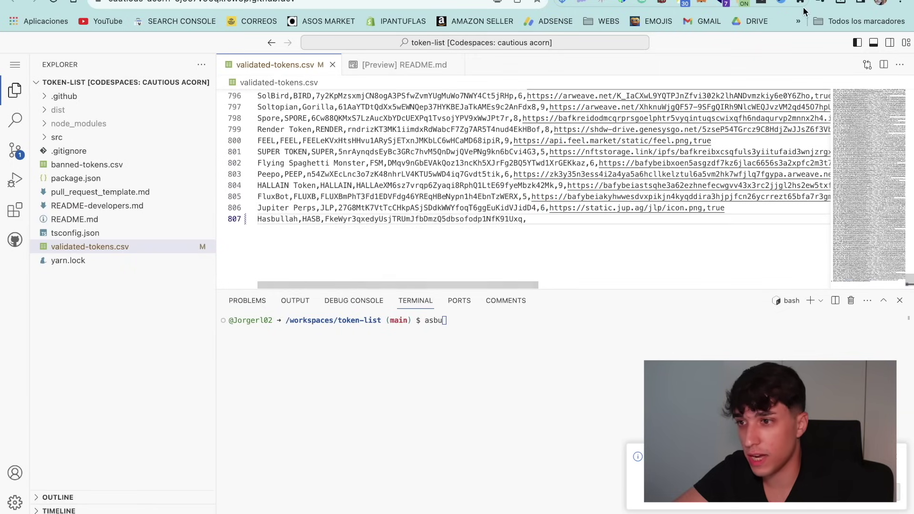
Look up the Hasbullah token's decimals on SolanaFM and add 9 as the next field of its row in validated-tokens.csv.
{"action": "key", "text": "super+t"}
{"action": "type", "text": "SOLANA.FM"}
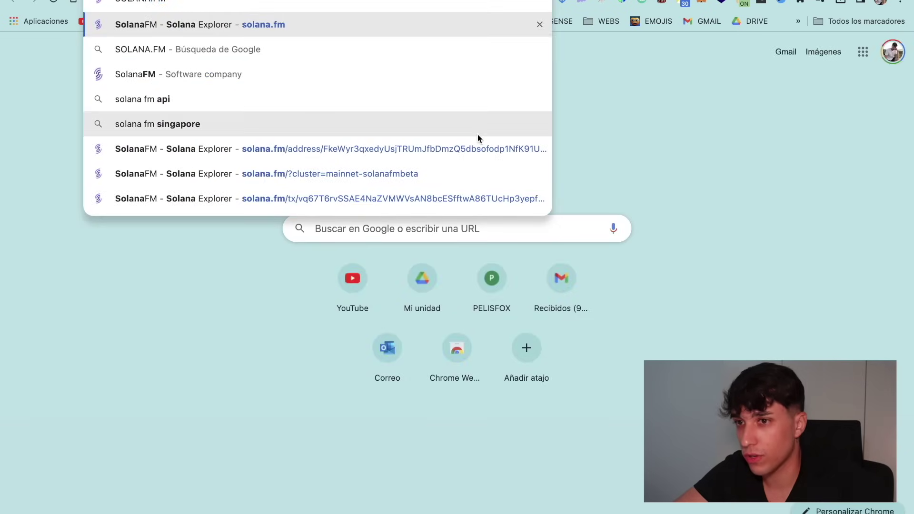
{"action": "left_click", "coordinate": [416, 148]}
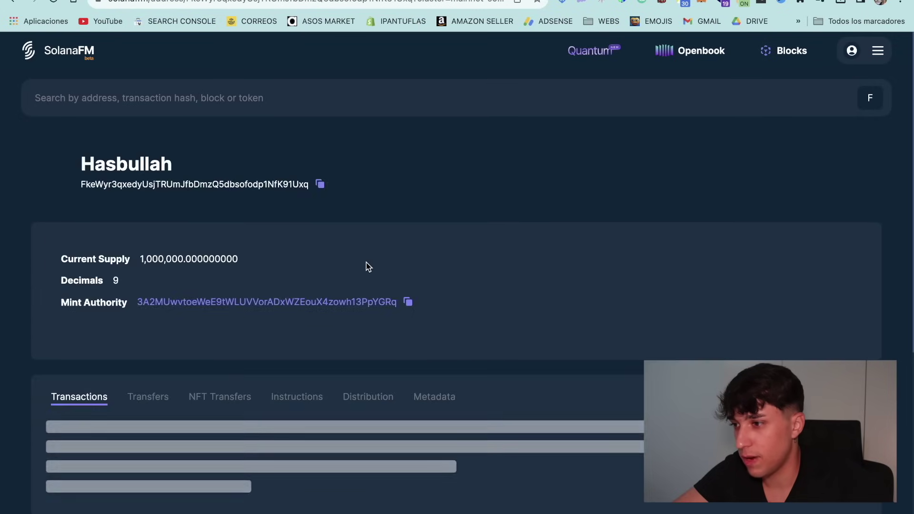
{"action": "double_click", "coordinate": [114, 279]}
{"action": "left_click", "coordinate": [154, 214]}
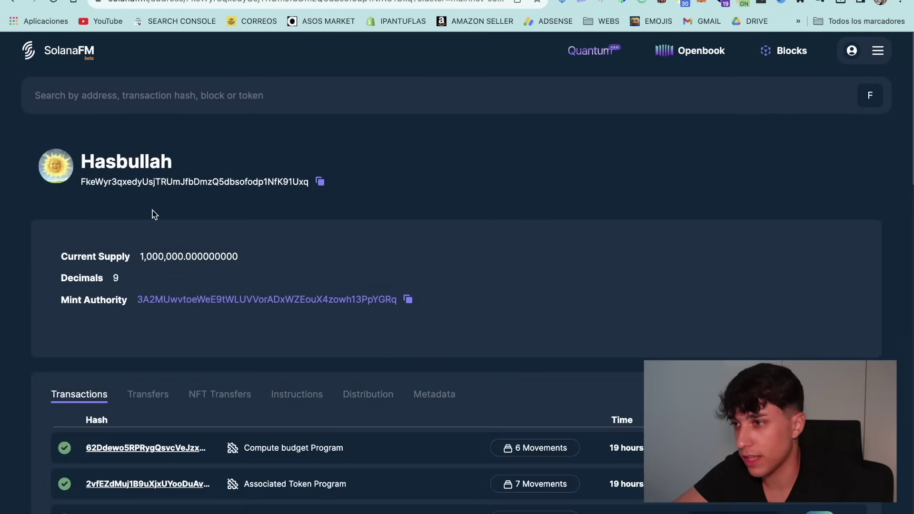
{"action": "key", "text": "ctrl+Tab"}
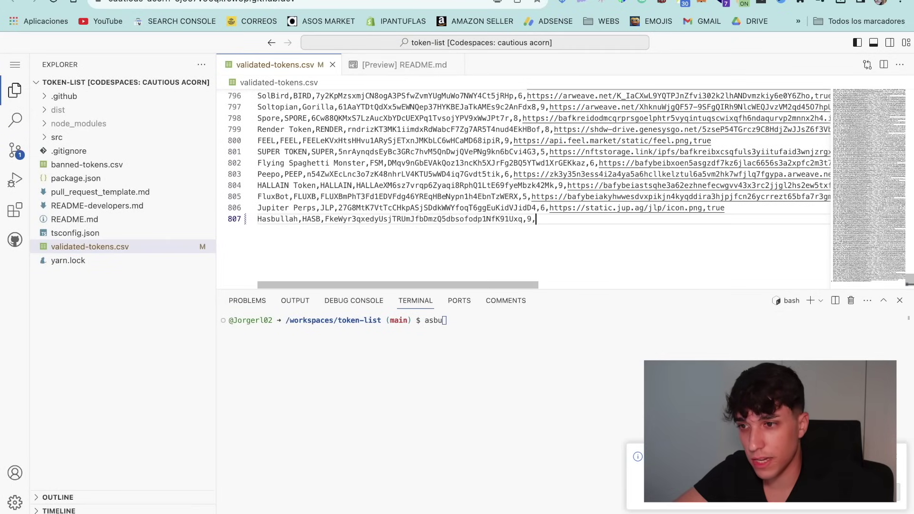
Open the Hasbullah logo from SolanaFM as a separate image, copy its arweave.net URL and return to the codespace.
{"action": "left_click_drag", "start_coordinate": [550, 208], "coordinate": [694, 208]}
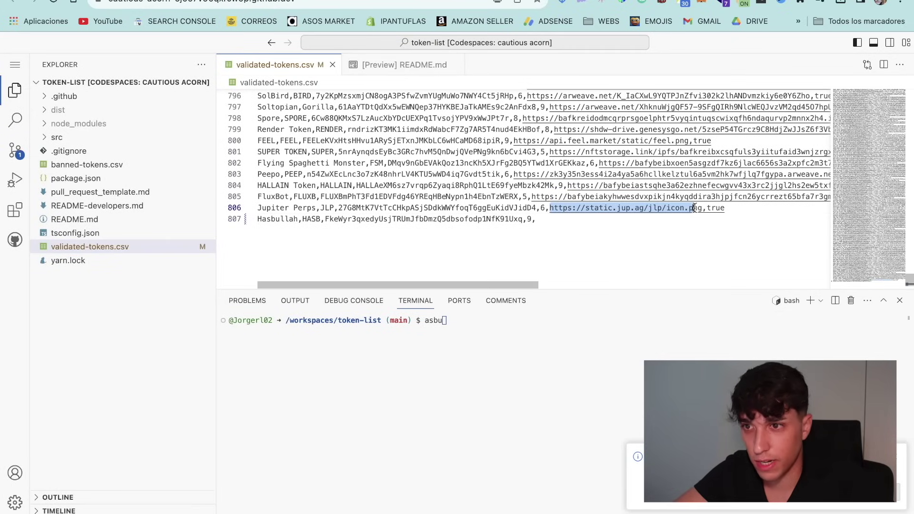
{"action": "key", "text": "ctrl+Tab"}
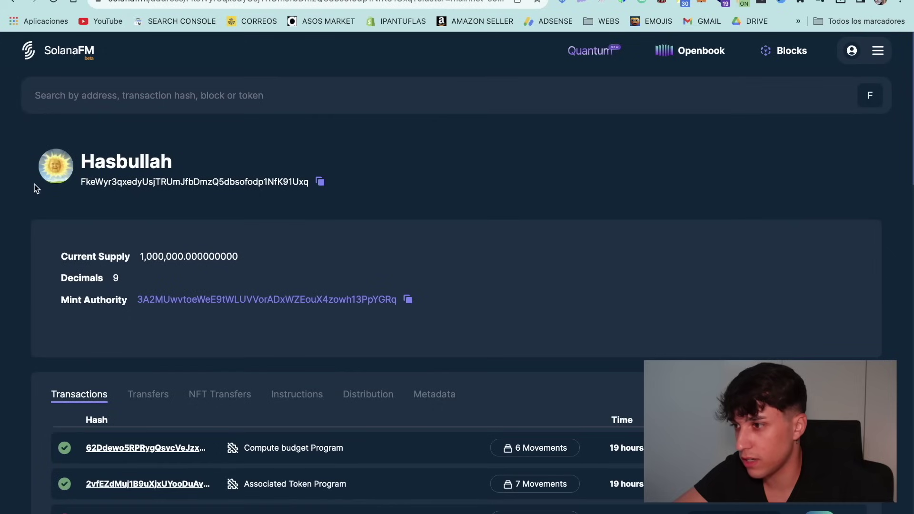
{"action": "right_click", "coordinate": [55, 167]}
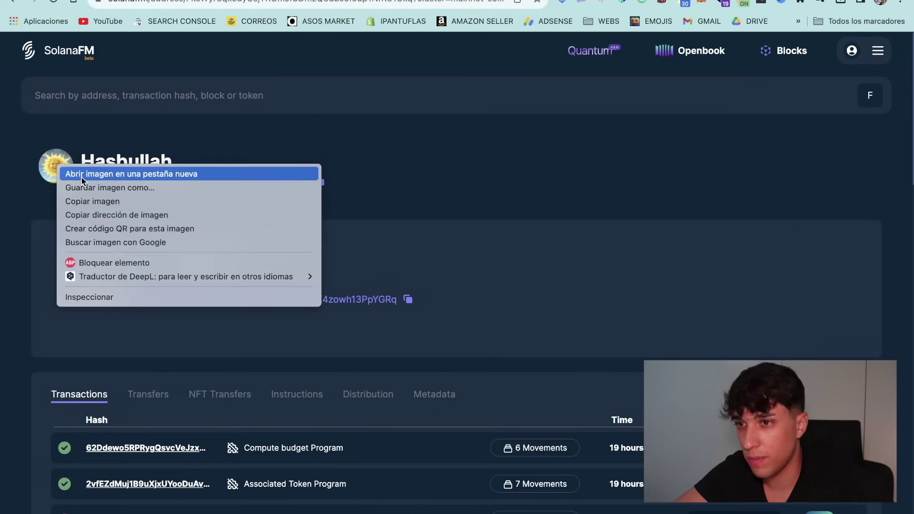
{"action": "left_click", "coordinate": [82, 176]}
{"action": "key", "text": "ctrl+Tab"}
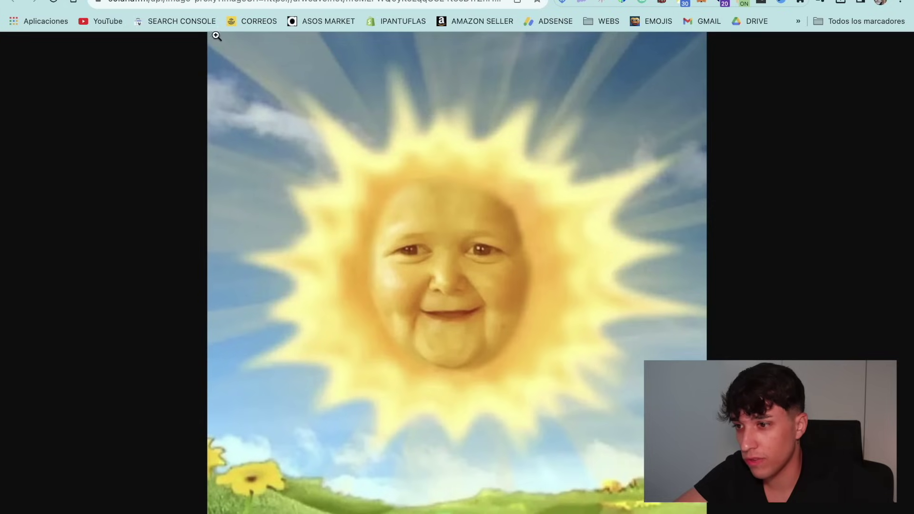
{"action": "left_click_drag", "start_coordinate": [264, 1], "coordinate": [382, 1]}
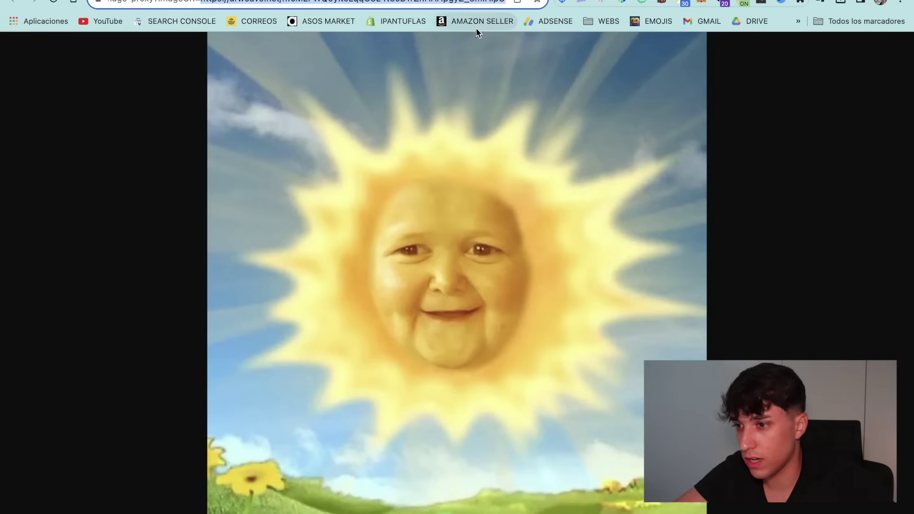
{"action": "left_click", "coordinate": [285, 1]}
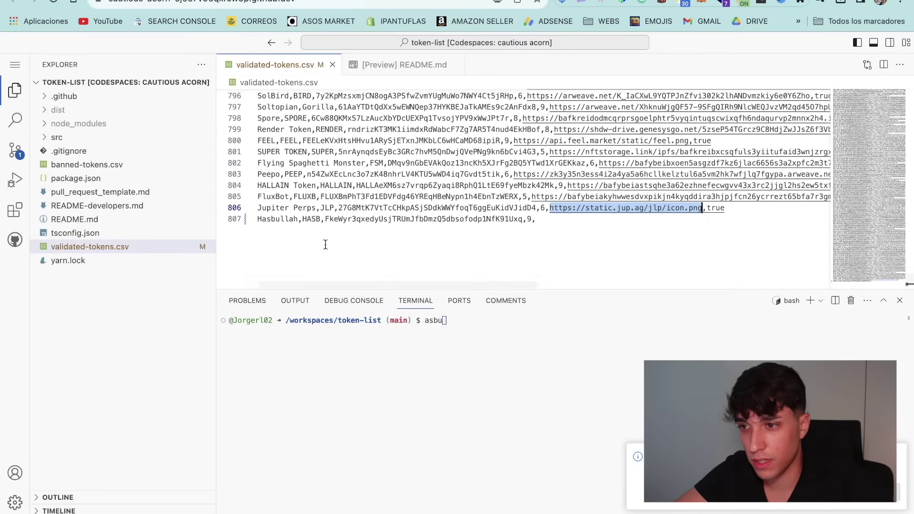
Complete the Hasbullah row with the copied arweave.net logo URL and the value true, and check the whole line.
{"action": "key", "text": "super+v"}
{"action": "type", "text": ",true"}
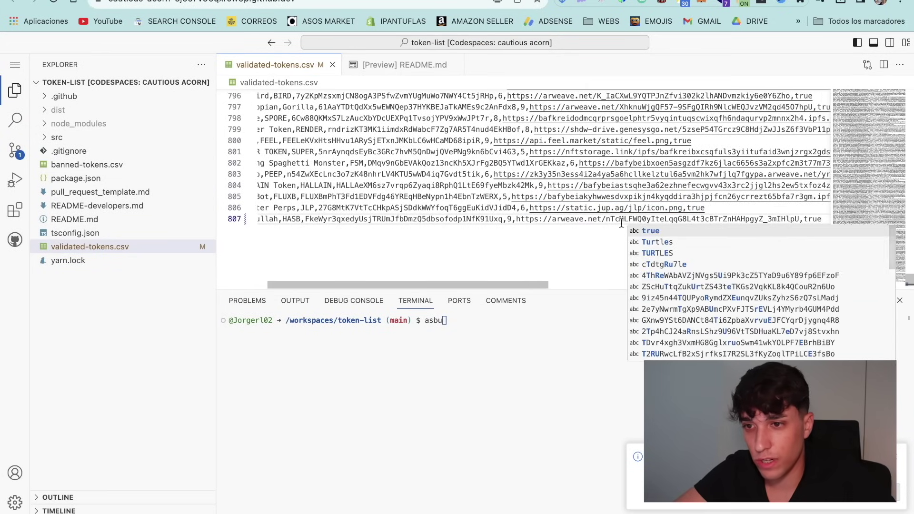
{"action": "key", "text": "Escape"}
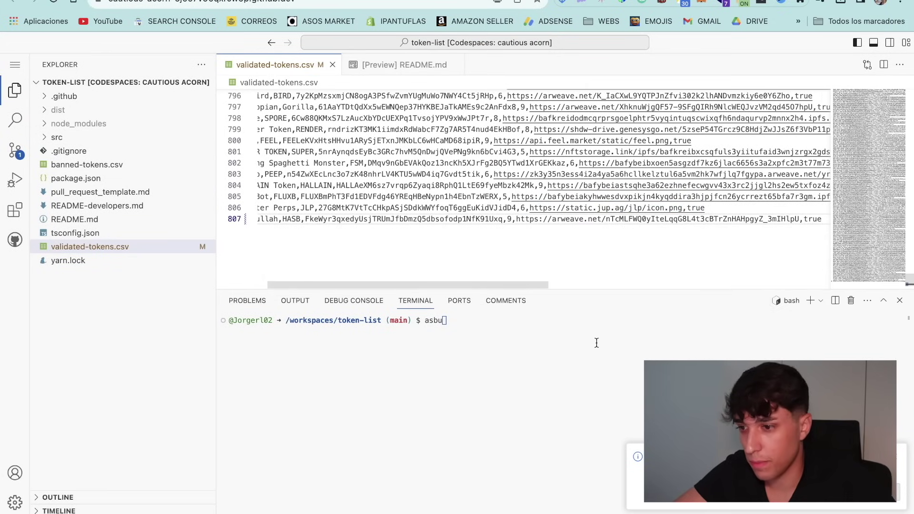
{"action": "scroll", "coordinate": [272, 238], "scroll_direction": "left", "scroll_amount": 2}
{"action": "left_click_drag", "start_coordinate": [259, 219], "coordinate": [826, 220]}
{"action": "key", "text": "Left"}
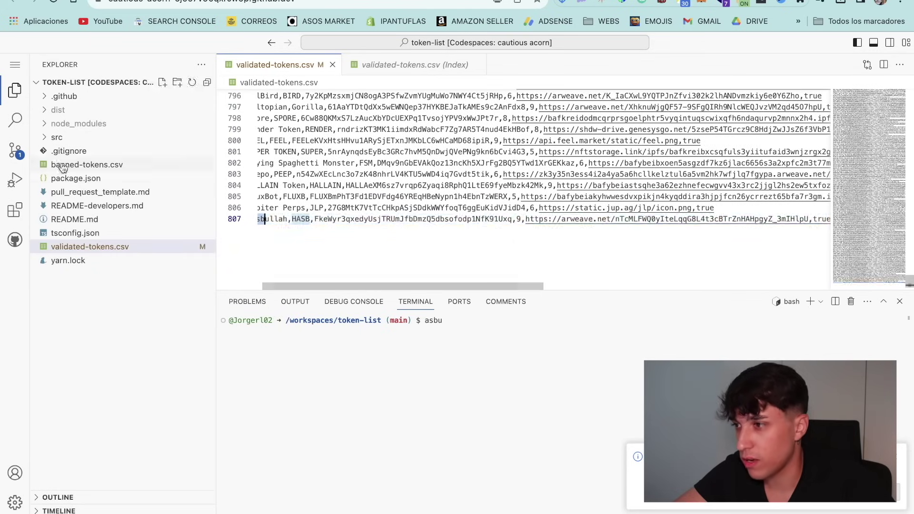
Commit the staged validated-tokens.csv with the message "Validate Hasbullah Token." and start a pull request from that commit.
{"action": "left_click", "coordinate": [13, 161]}
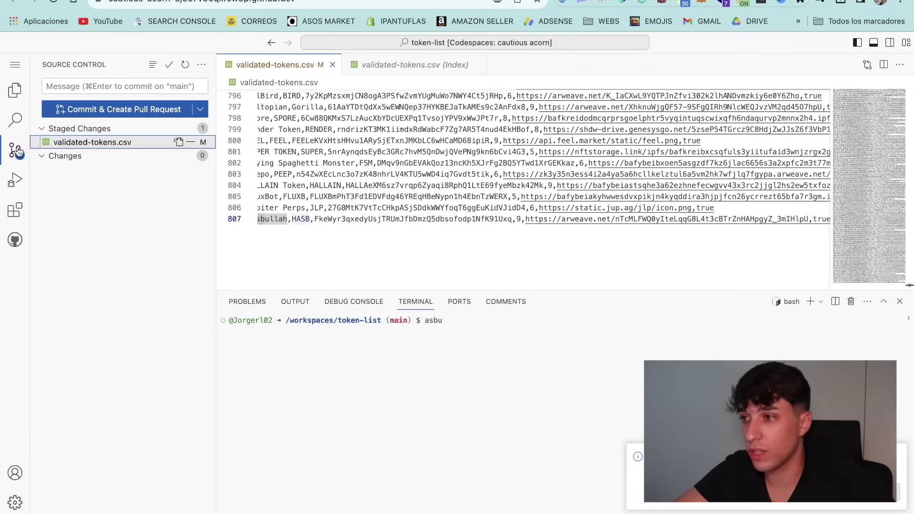
{"action": "left_click", "coordinate": [203, 108]}
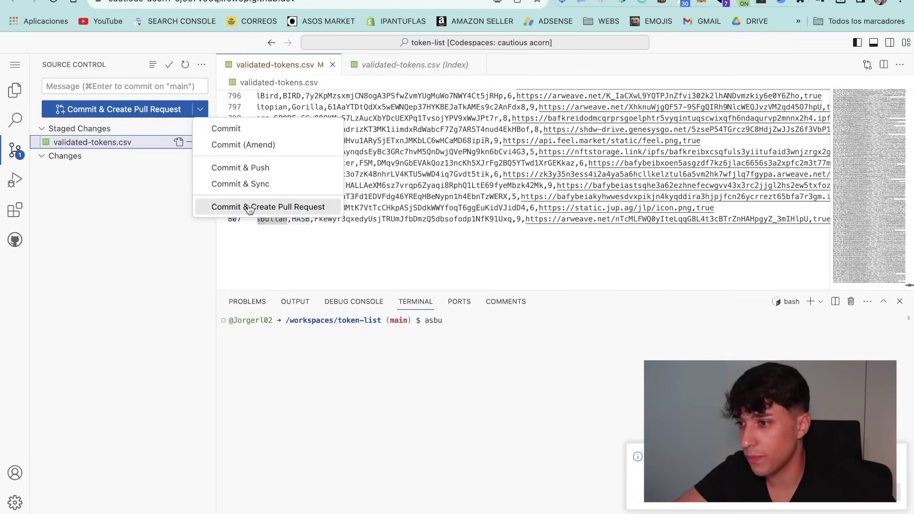
{"action": "left_click", "coordinate": [268, 207]}
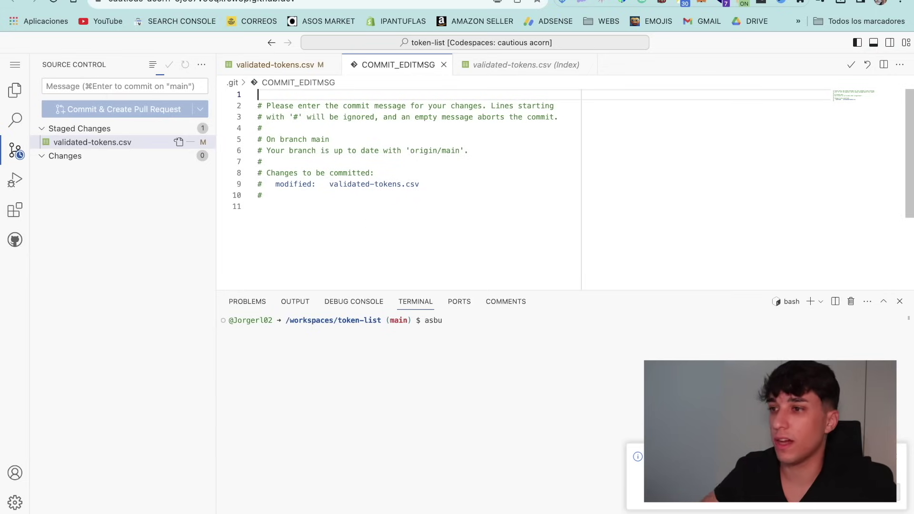
{"action": "type", "text": "Validate Hasbullah "}
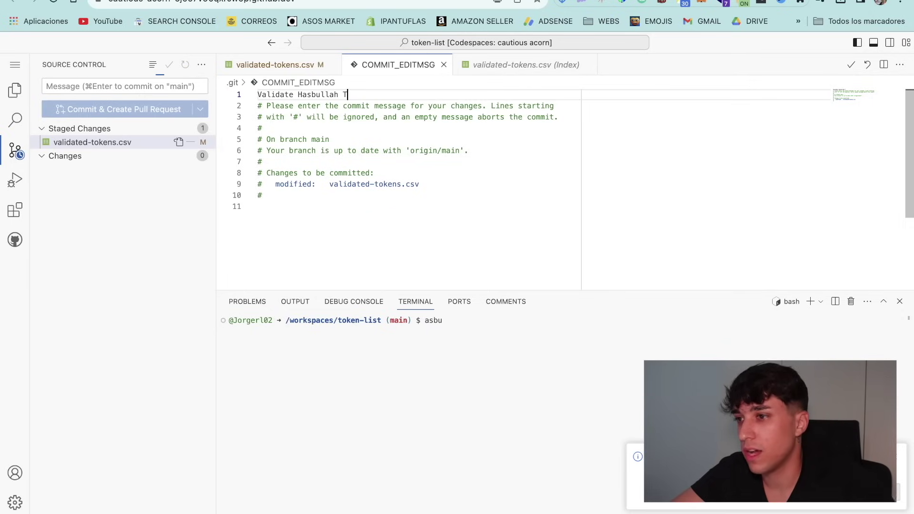
{"action": "type", "text": "Token."}
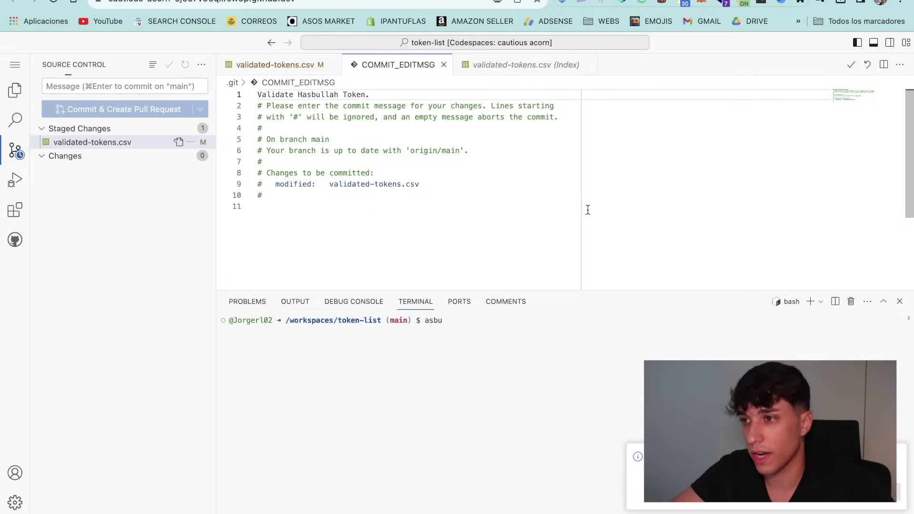
{"action": "left_click", "coordinate": [854, 71]}
{"action": "right_click", "coordinate": [614, 267]}
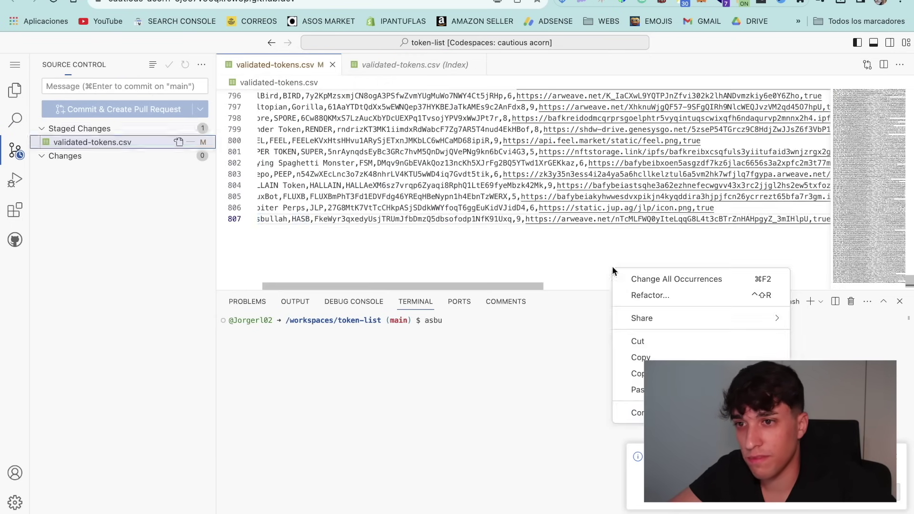
{"action": "left_click", "coordinate": [489, 373]}
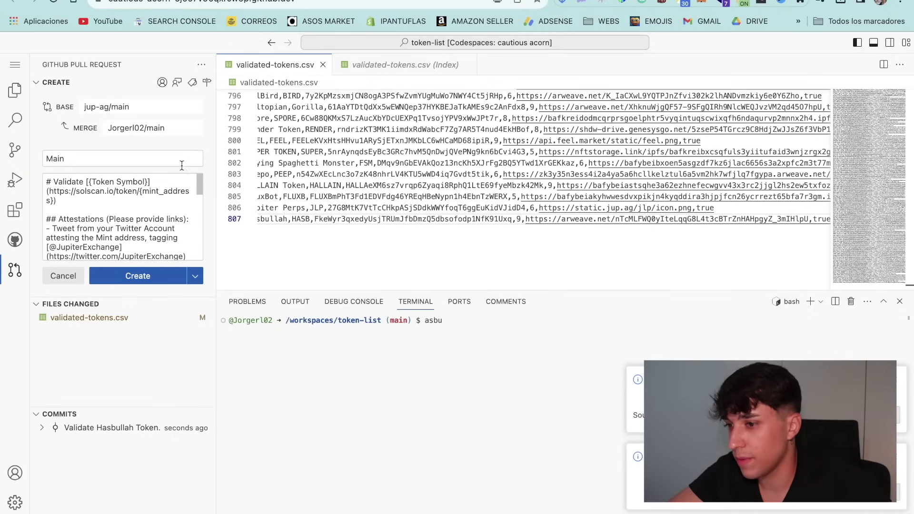
Review the pull request description template and replace its {Token Symbol} placeholder with HASB.
{"action": "scroll", "coordinate": [115, 216], "scroll_direction": "down", "scroll_amount": 5}
{"action": "scroll", "coordinate": [134, 226], "scroll_direction": "up", "scroll_amount": 5}
{"action": "left_click", "coordinate": [93, 197]}
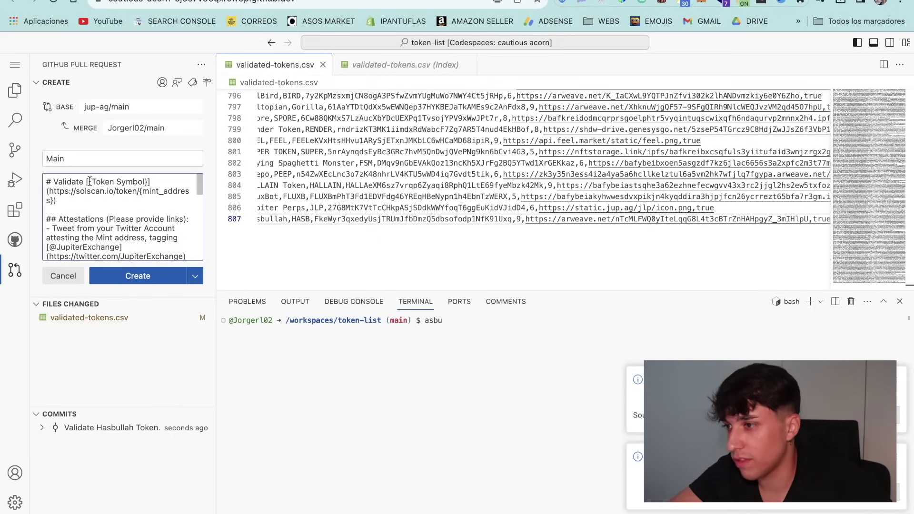
{"action": "left_click_drag", "start_coordinate": [89, 181], "coordinate": [117, 182]}
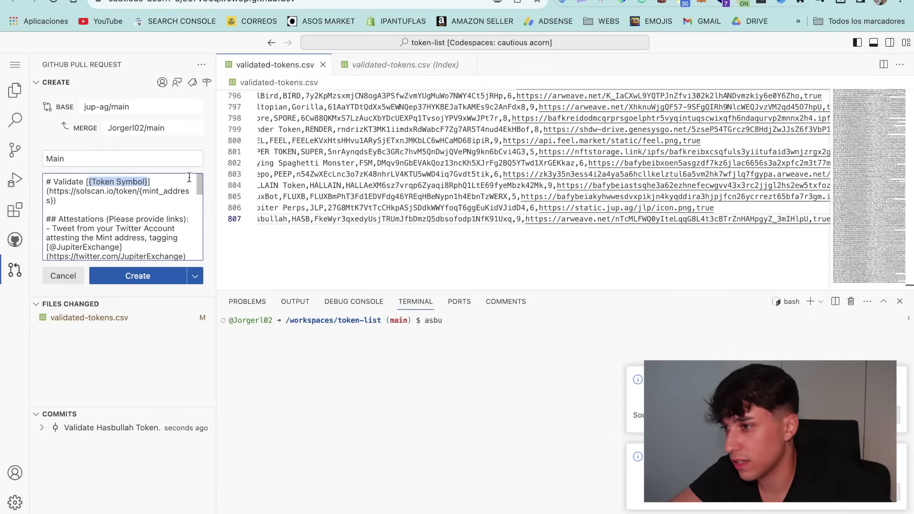
{"action": "type", "text": "HASB"}
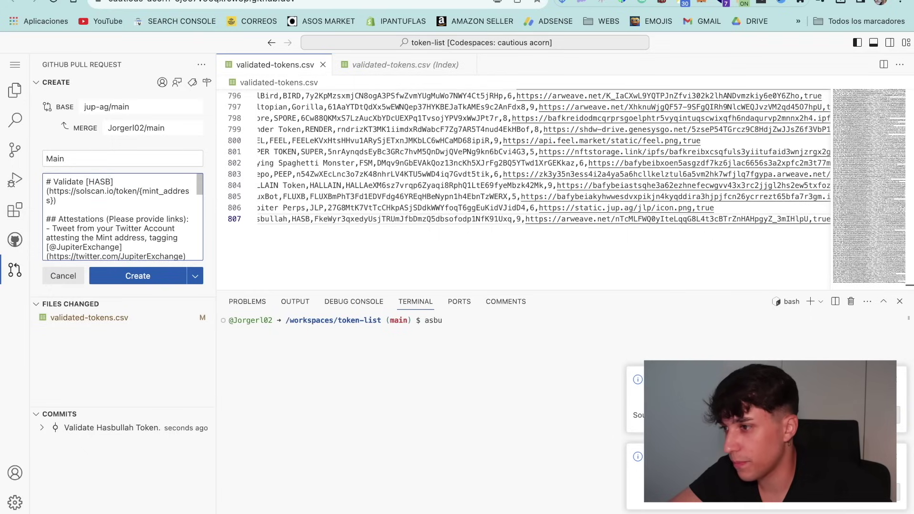
Copy the Hasbullah mint address from SolanaFM and replace the {mint_address} placeholder in the pull request description with it.
{"action": "left_click_drag", "start_coordinate": [53, 201], "coordinate": [140, 194]}
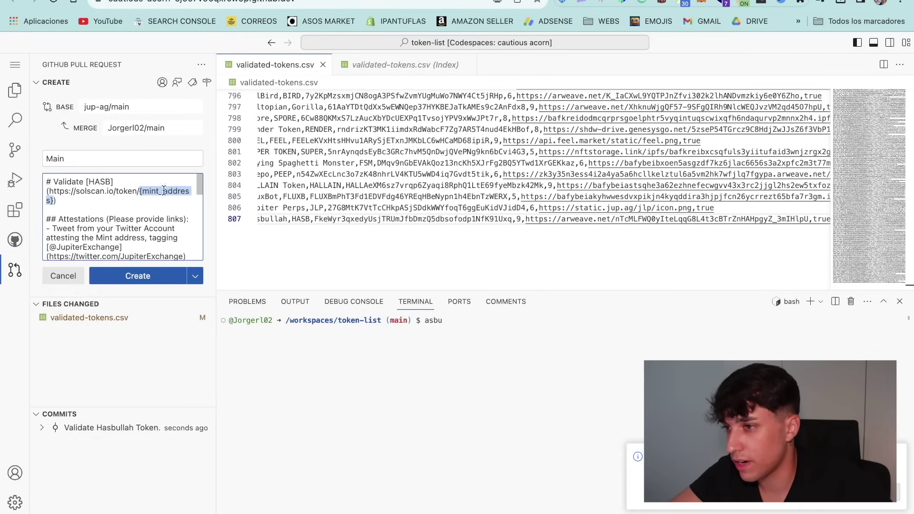
{"action": "key", "text": "ctrl+Tab"}
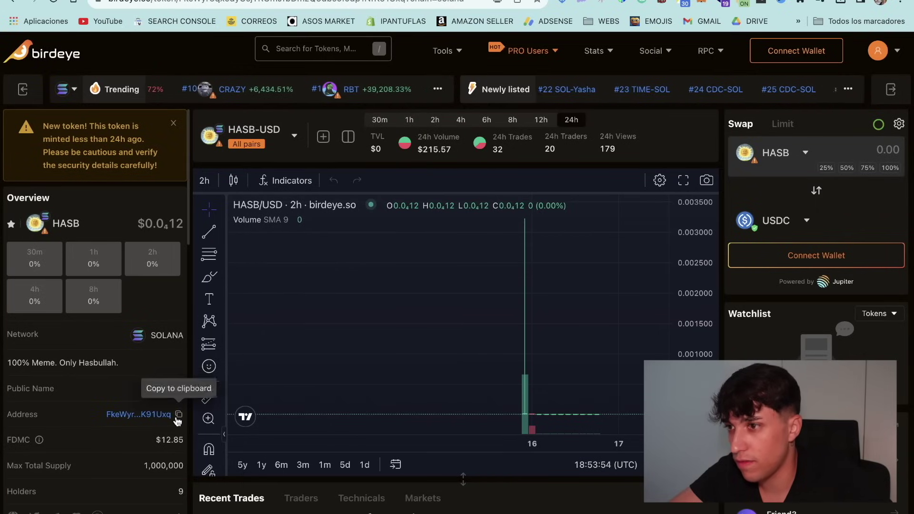
{"action": "key", "text": "ctrl+Tab"}
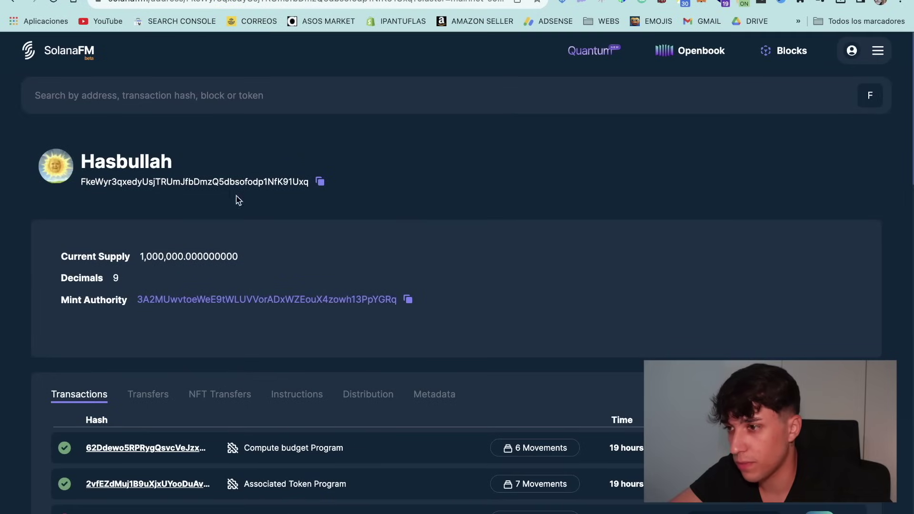
{"action": "left_click", "coordinate": [322, 180]}
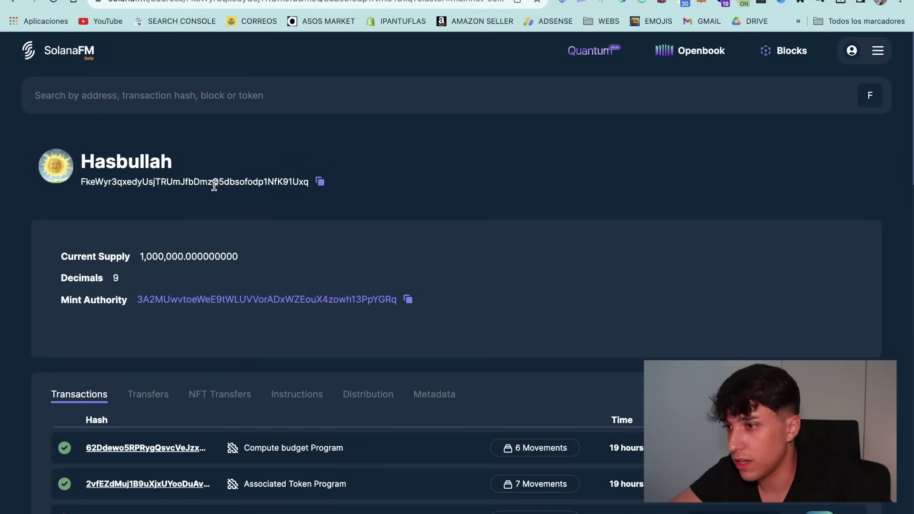
{"action": "key", "text": "ctrl+shift+Tab"}
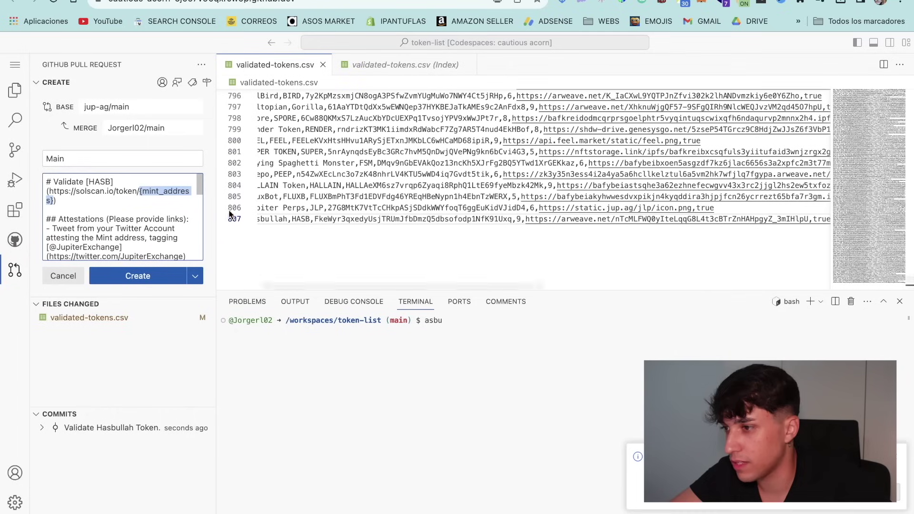
{"action": "key", "text": "ctrl+v"}
{"action": "scroll", "coordinate": [123, 214], "scroll_direction": "down", "scroll_amount": 2}
{"action": "scroll", "coordinate": [117, 224], "scroll_direction": "up", "scroll_amount": 2}
{"action": "scroll", "coordinate": [118, 224], "scroll_direction": "down", "scroll_amount": 3}
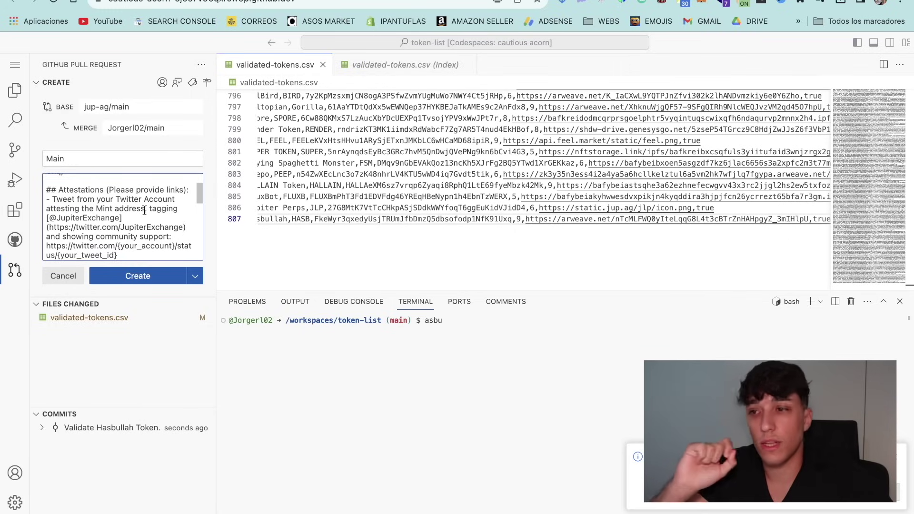
{"action": "left_click_drag", "start_coordinate": [123, 218], "coordinate": [53, 202]}
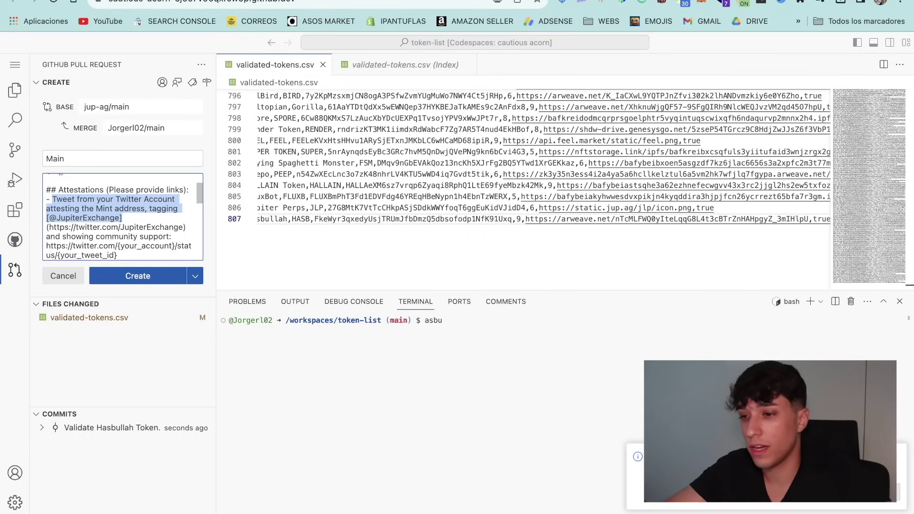
{"action": "key", "text": "super+t"}
{"action": "type", "text": "tw"}
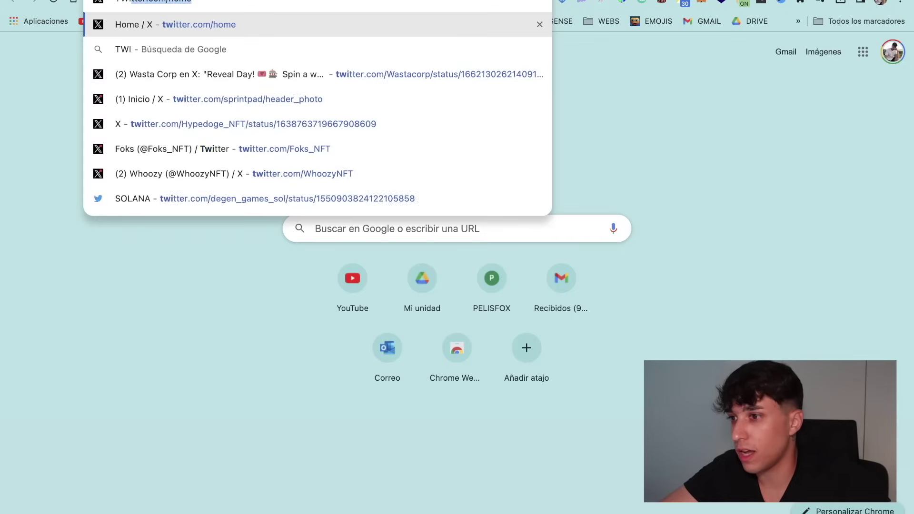
{"action": "key", "text": "Return"}
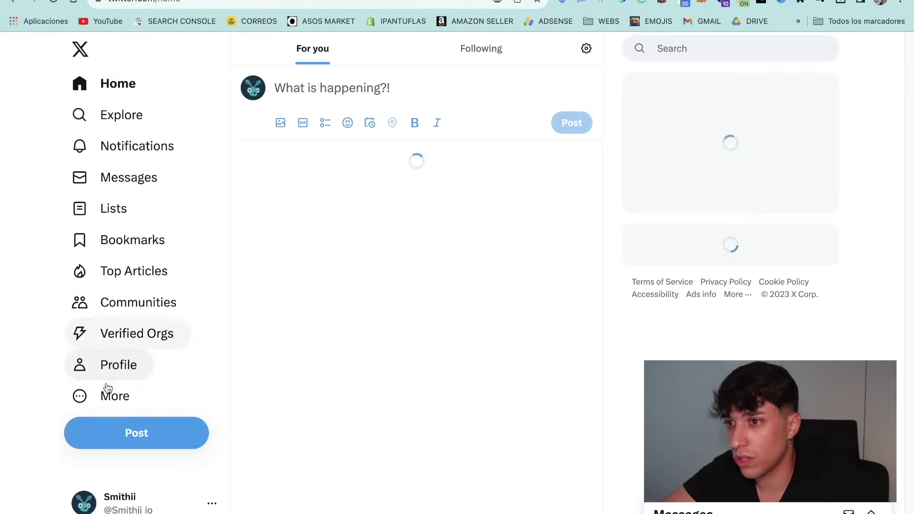
{"action": "left_click", "coordinate": [254, 96]}
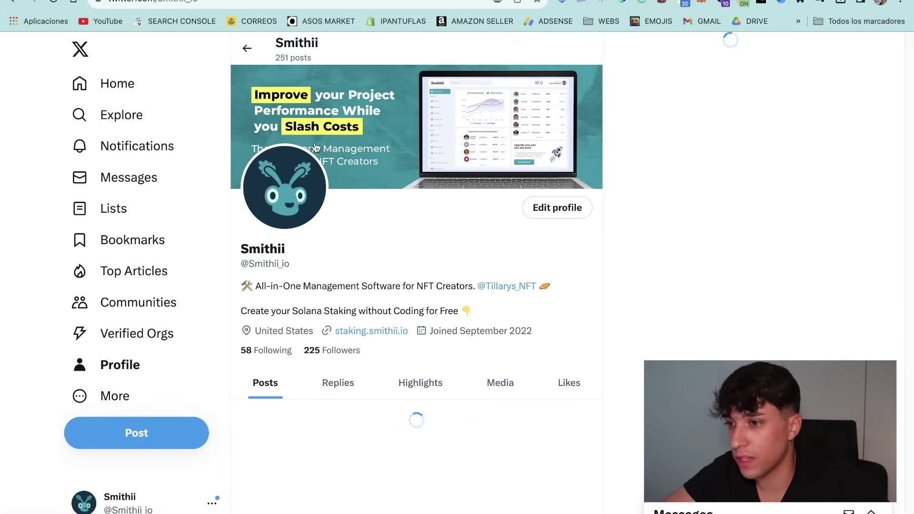
{"action": "scroll", "coordinate": [377, 228], "scroll_direction": "down", "scroll_amount": 5}
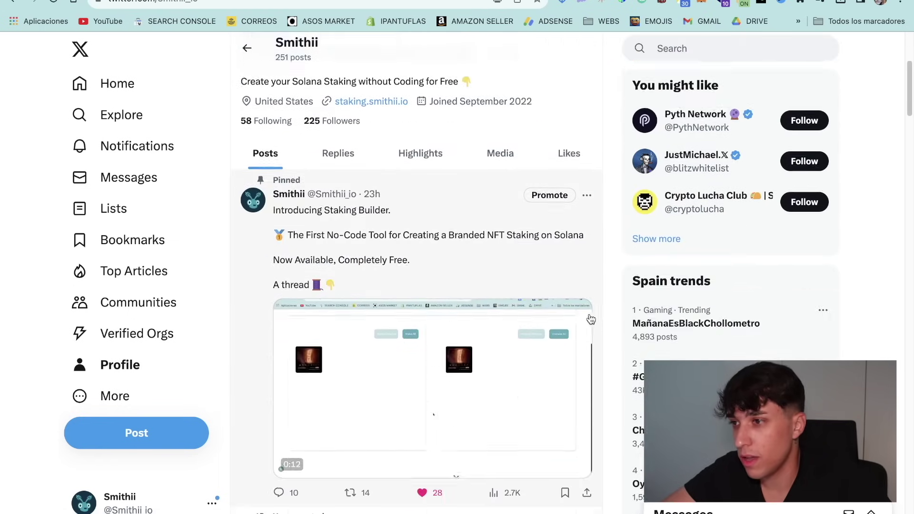
{"action": "left_click", "coordinate": [587, 449]}
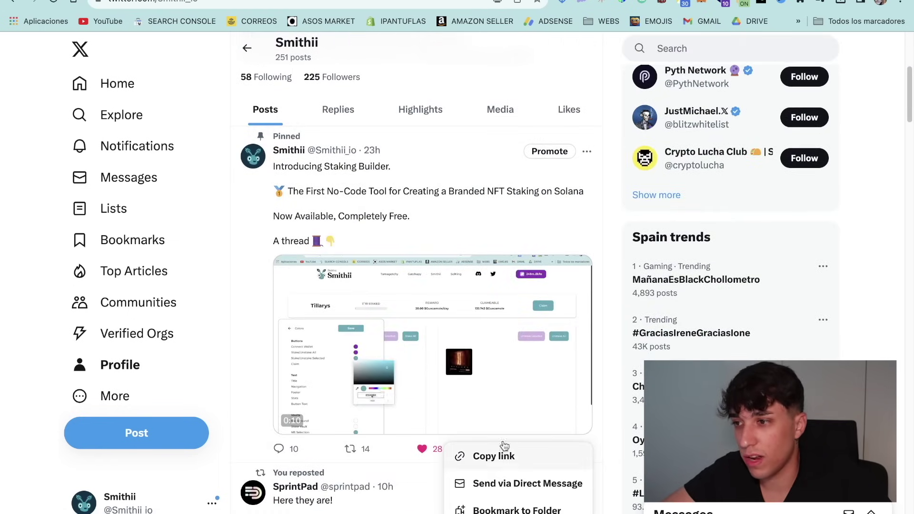
{"action": "scroll", "coordinate": [412, 101], "scroll_direction": "up", "scroll_amount": 1}
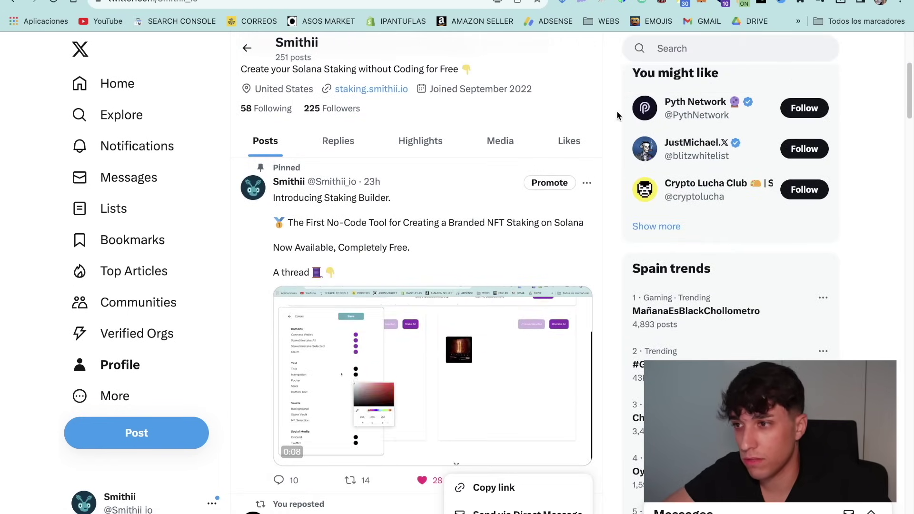
{"action": "left_click", "coordinate": [654, 116]}
Open the Pyth Network profile and copy the link of its post quoting the OKX listing announcement.
{"action": "left_click", "coordinate": [654, 117]}
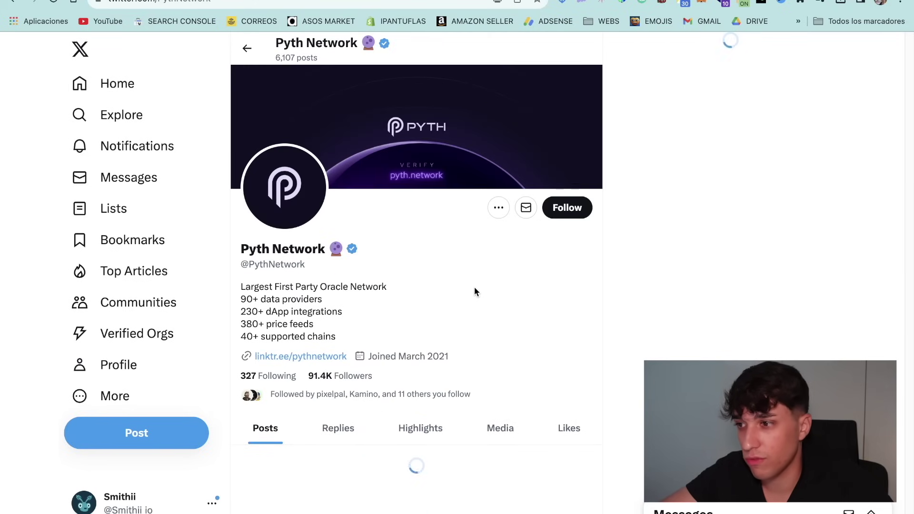
{"action": "scroll", "coordinate": [512, 322], "scroll_direction": "down", "scroll_amount": 3}
{"action": "scroll", "coordinate": [512, 323], "scroll_direction": "down", "scroll_amount": 7}
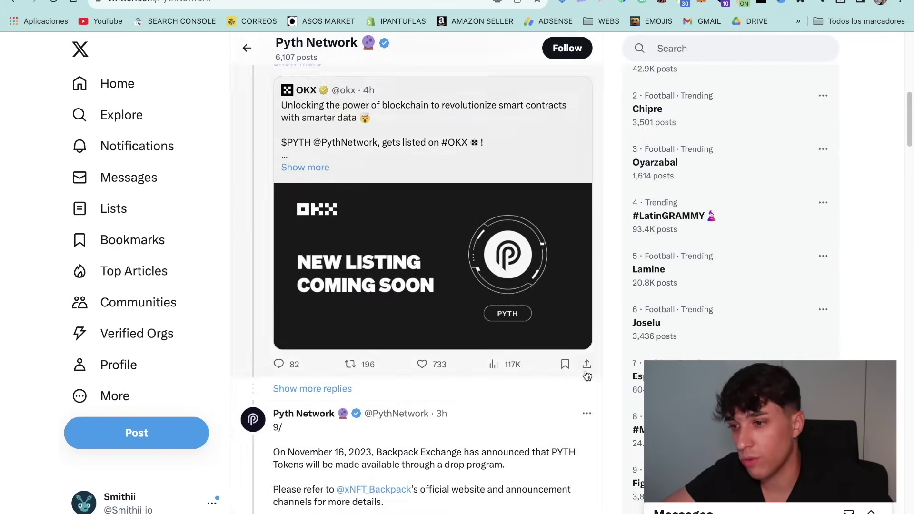
{"action": "left_click", "coordinate": [586, 364]}
{"action": "left_click", "coordinate": [537, 374]}
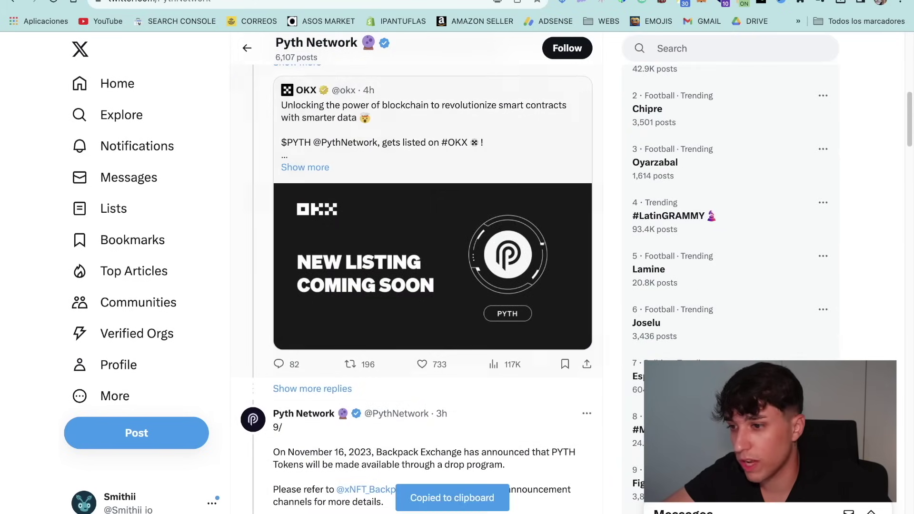
Replace the placeholder tweet URL in the pull request description with the copied post link, changing its domain to twitter.com.
{"action": "key", "text": "ctrl+Tab"}
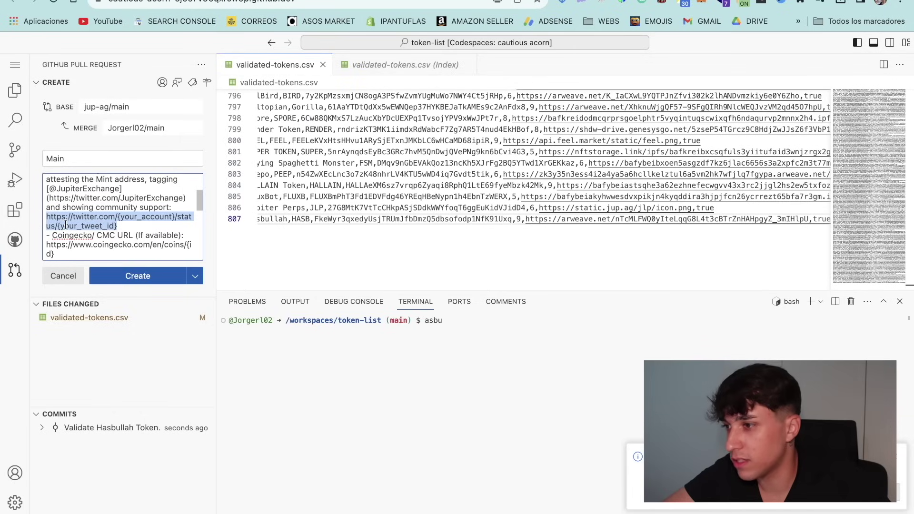
{"action": "key", "text": "super+v"}
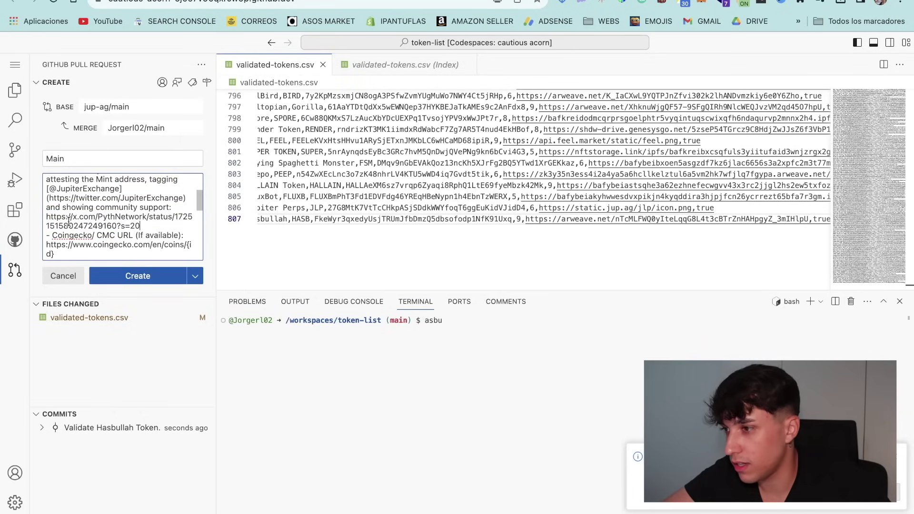
{"action": "key", "text": "BackSpace"}
{"action": "type", "text": "twitter"}
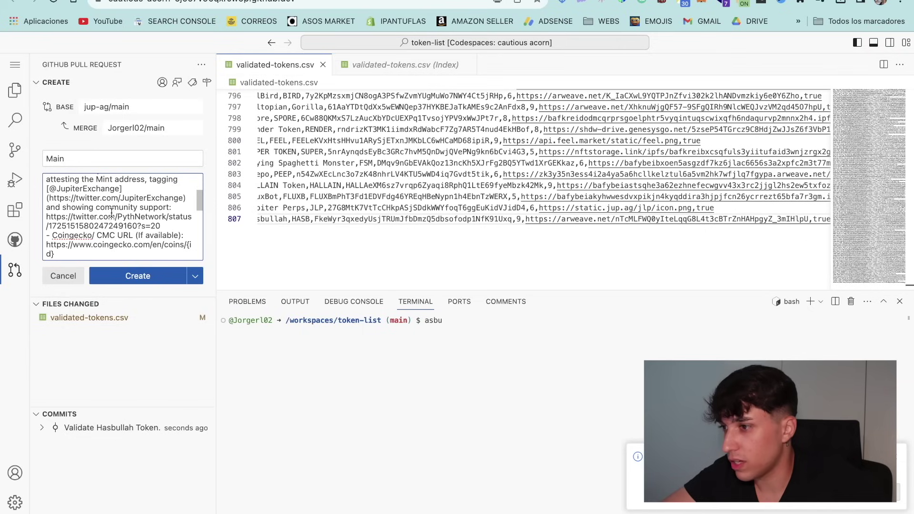
Review the tweet link, the Coingecko/CMC URL line and the Validation checklist in the pull request description.
{"action": "scroll", "coordinate": [142, 231], "scroll_direction": "down", "scroll_amount": 1}
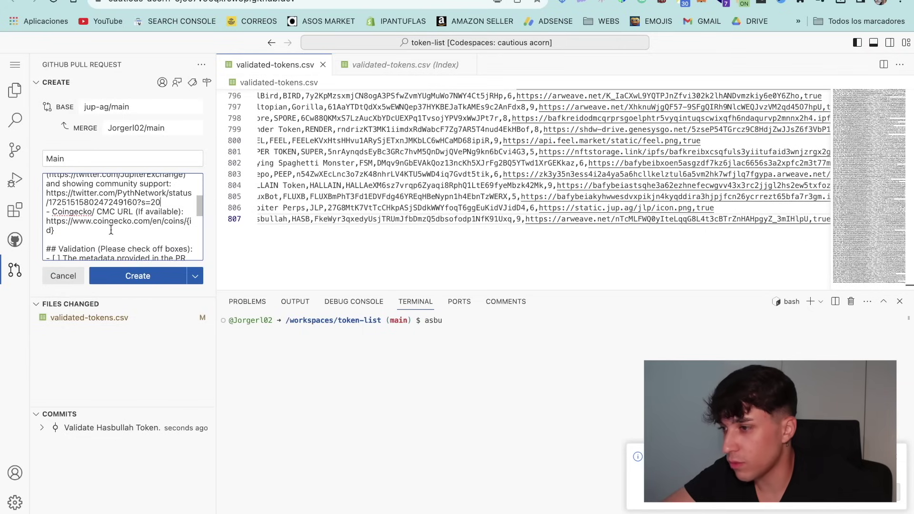
{"action": "scroll", "coordinate": [143, 214], "scroll_direction": "down", "scroll_amount": 1}
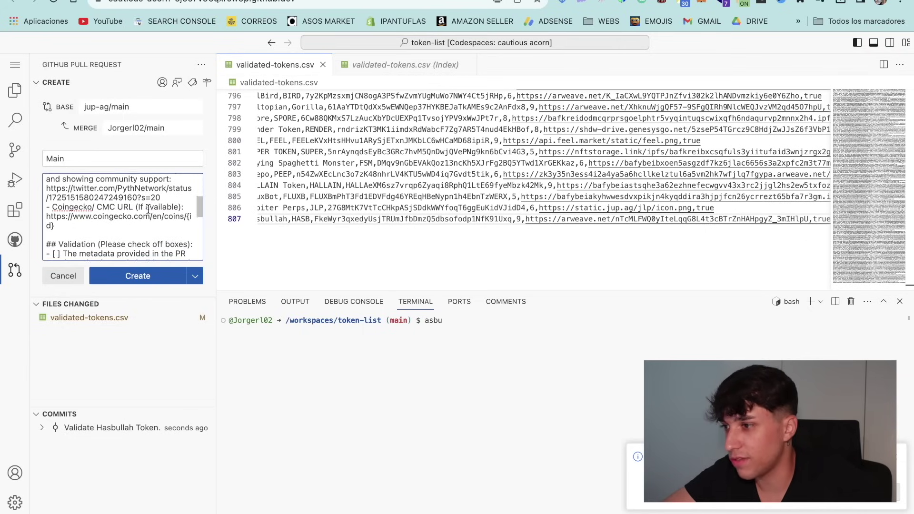
{"action": "scroll", "coordinate": [148, 209], "scroll_direction": "up", "scroll_amount": 2}
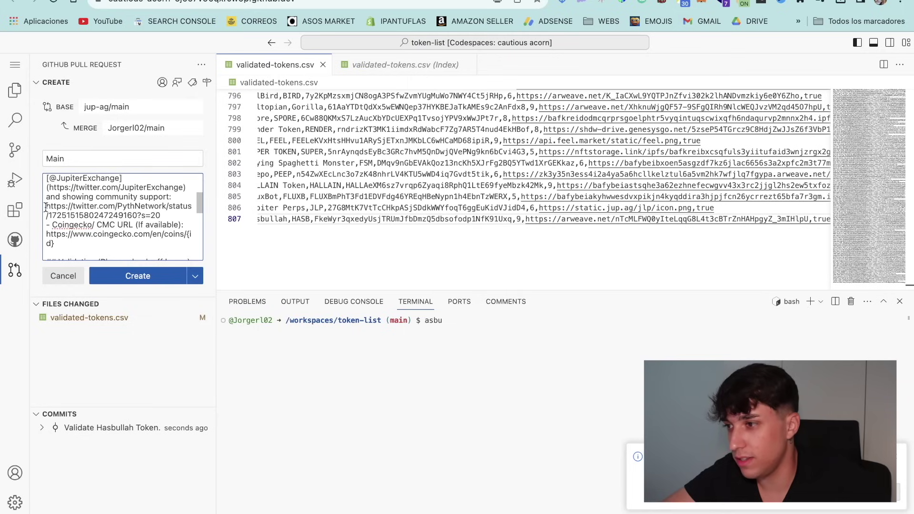
{"action": "left_click_drag", "start_coordinate": [45, 208], "coordinate": [157, 238]}
{"action": "left_click", "coordinate": [152, 240]}
{"action": "scroll", "coordinate": [134, 240], "scroll_direction": "down", "scroll_amount": 1}
{"action": "scroll", "coordinate": [134, 240], "scroll_direction": "down", "scroll_amount": 5}
{"action": "scroll", "coordinate": [136, 232], "scroll_direction": "down", "scroll_amount": 1}
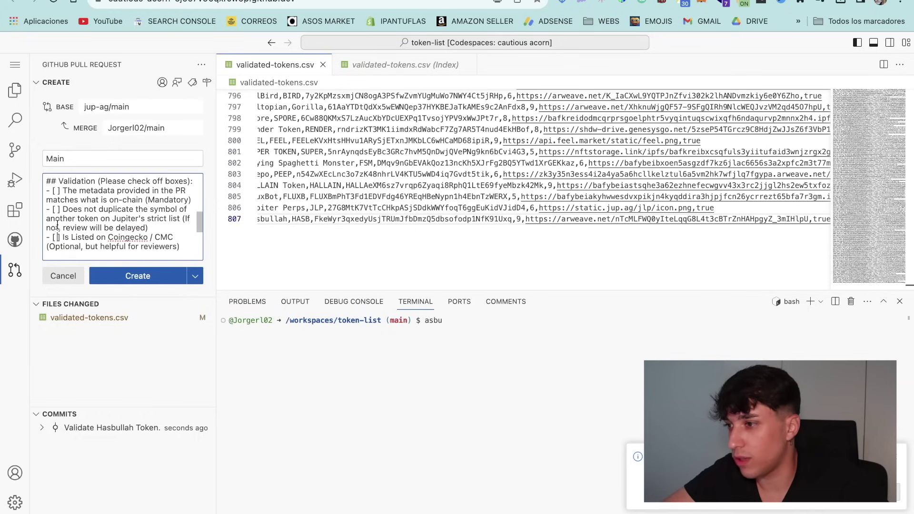
{"action": "scroll", "coordinate": [58, 223], "scroll_direction": "down", "scroll_amount": 2}
{"action": "scroll", "coordinate": [60, 224], "scroll_direction": "up", "scroll_amount": 2}
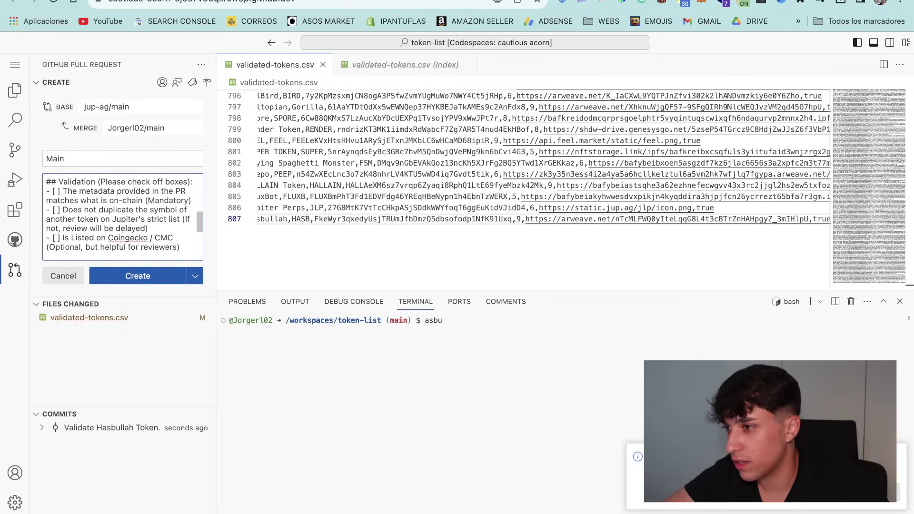
Mark the Validation boxes for matching on-chain metadata and a non-duplicated symbol with x.
{"action": "left_click", "coordinate": [58, 191]}
{"action": "type", "text": "x"}
{"action": "type", "text": "x"}
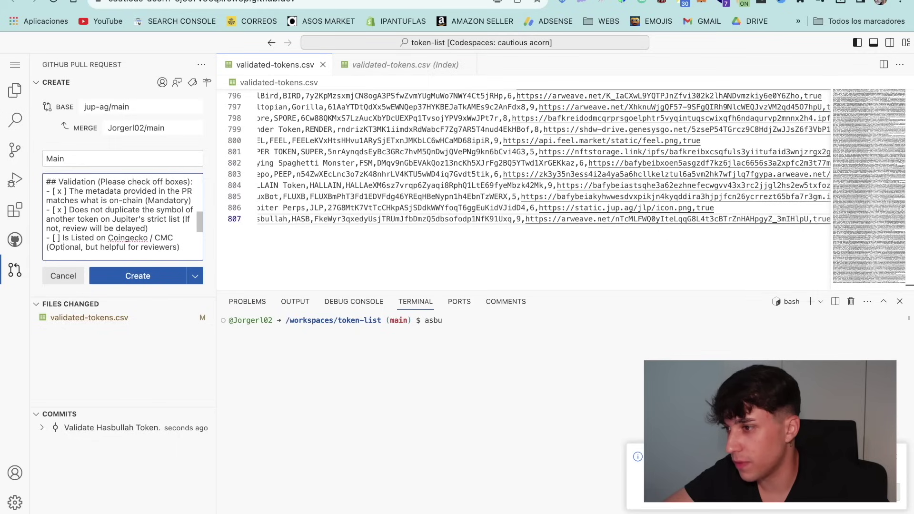
{"action": "left_click_drag", "start_coordinate": [185, 249], "coordinate": [49, 238]}
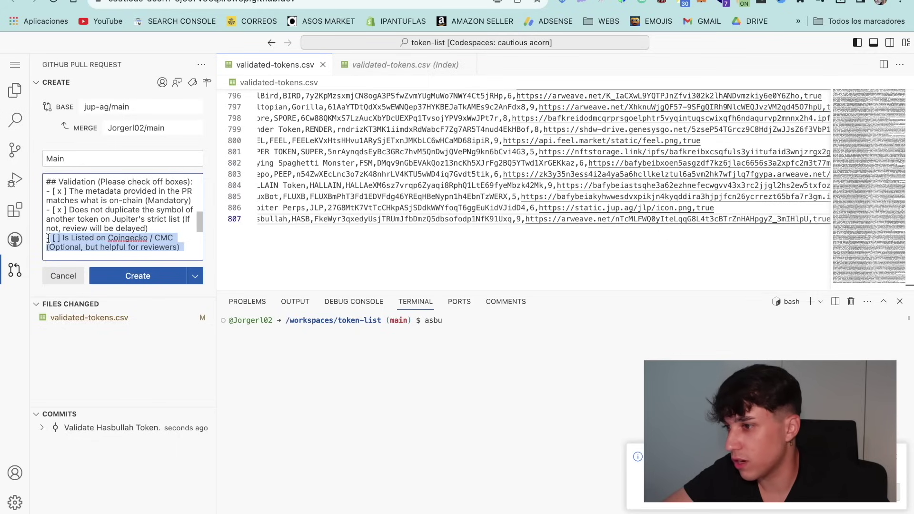
{"action": "left_click", "coordinate": [101, 227]}
Mark the Acknowledgement boxes for the matching file format and for having read the README section with x.
{"action": "scroll", "coordinate": [102, 219], "scroll_direction": "down", "scroll_amount": 3}
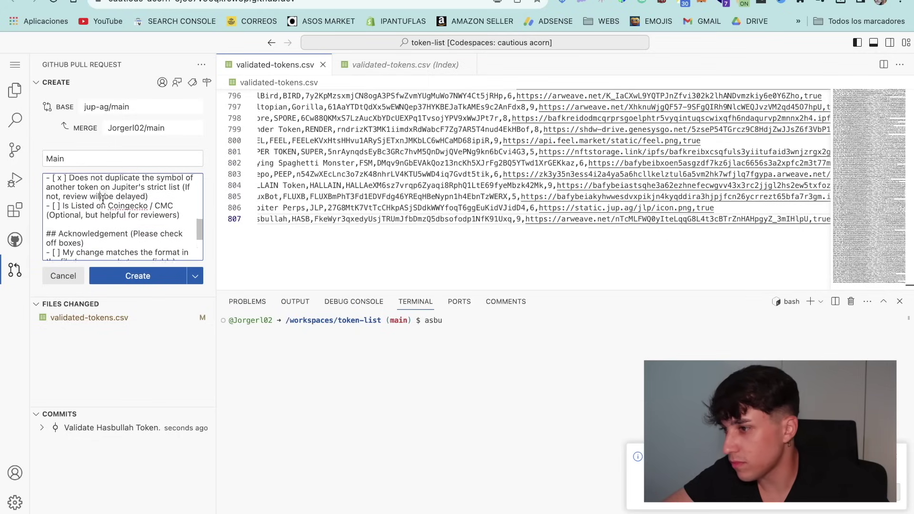
{"action": "scroll", "coordinate": [104, 208], "scroll_direction": "down", "scroll_amount": 2}
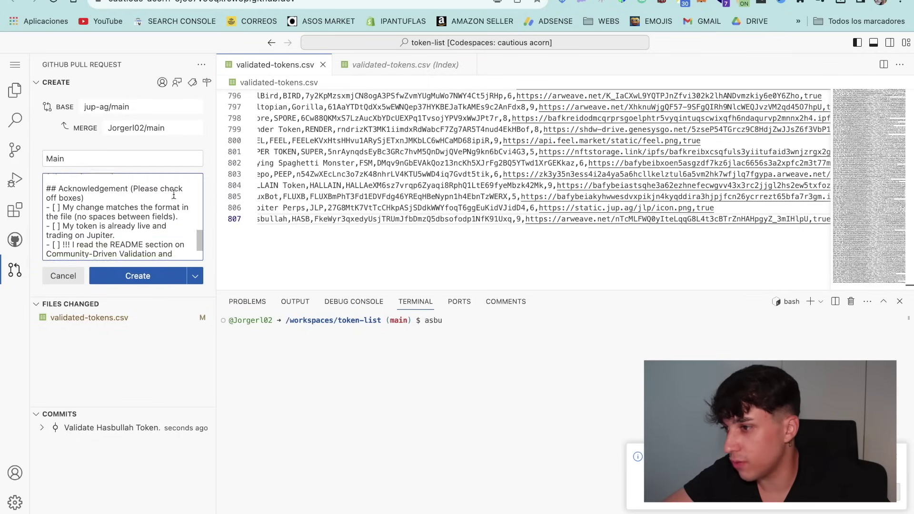
{"action": "left_click_drag", "start_coordinate": [62, 188], "coordinate": [93, 203]}
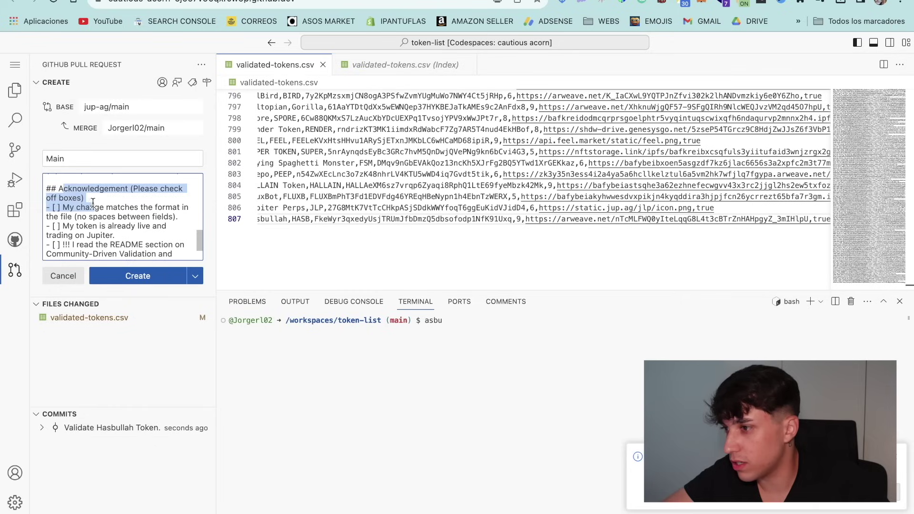
{"action": "left_click", "coordinate": [91, 200]}
{"action": "scroll", "coordinate": [86, 202], "scroll_direction": "down", "scroll_amount": 2}
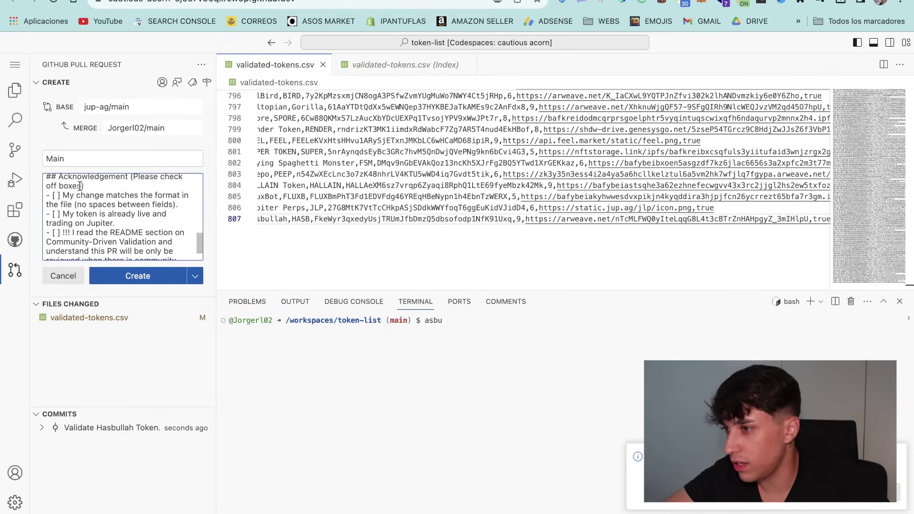
{"action": "left_click", "coordinate": [57, 195]}
{"action": "type", "text": "x"}
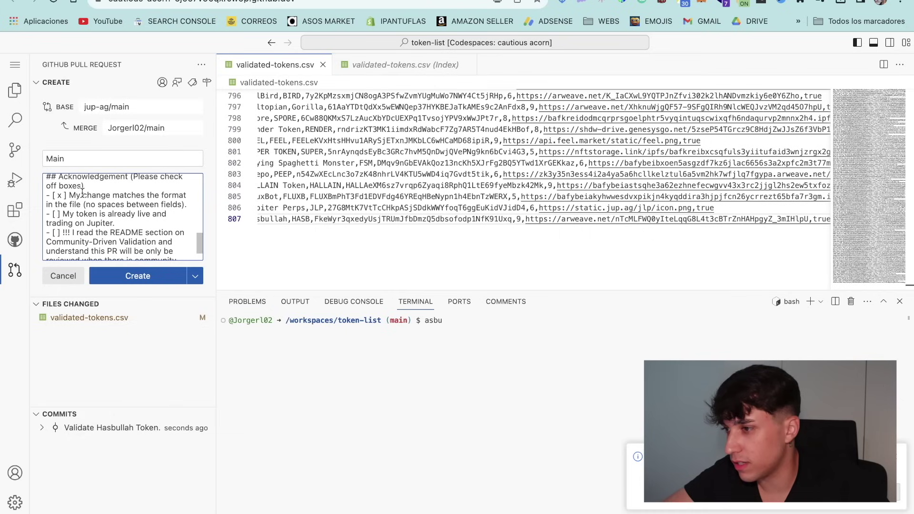
{"action": "scroll", "coordinate": [94, 212], "scroll_direction": "down", "scroll_amount": 3}
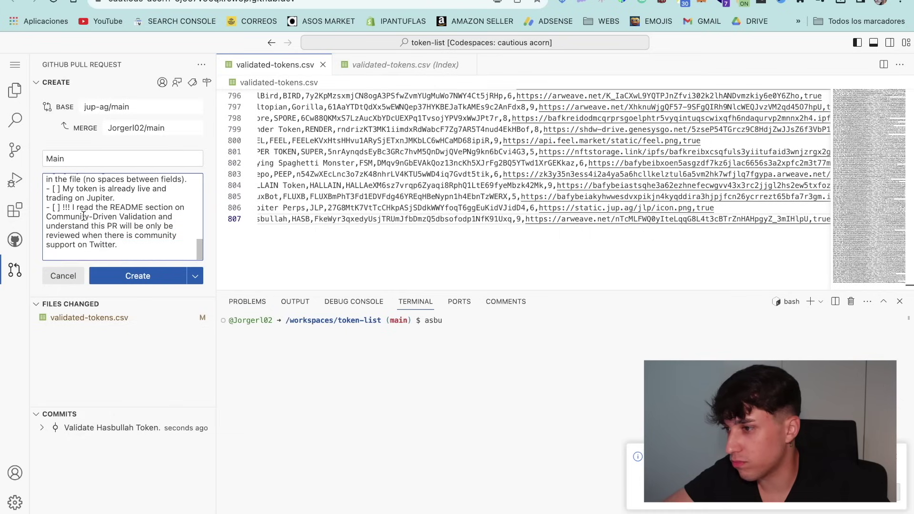
{"action": "left_click", "coordinate": [57, 208]}
{"action": "type", "text": "x"}
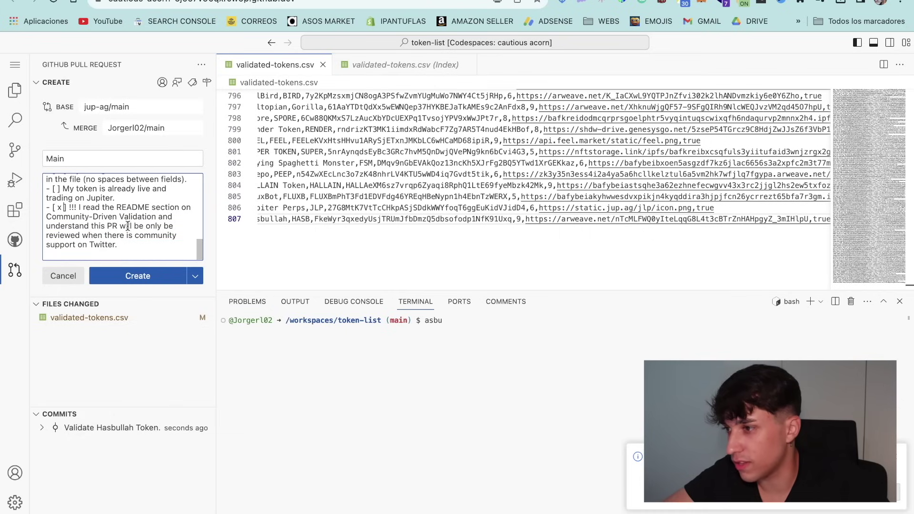
Check the README acknowledgement text and create the pull request into jup-ag/main.
{"action": "left_click_drag", "start_coordinate": [139, 244], "coordinate": [81, 212]}
{"action": "left_click", "coordinate": [106, 232]}
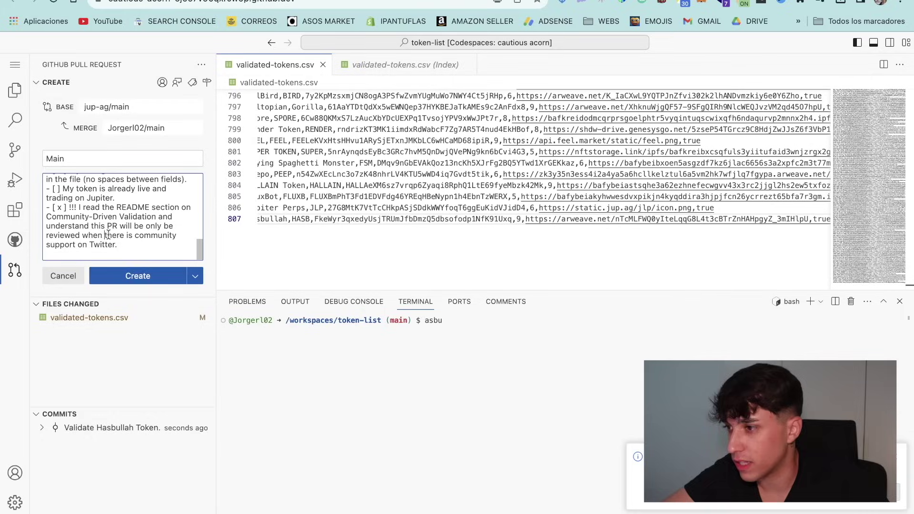
{"action": "left_click", "coordinate": [125, 283]}
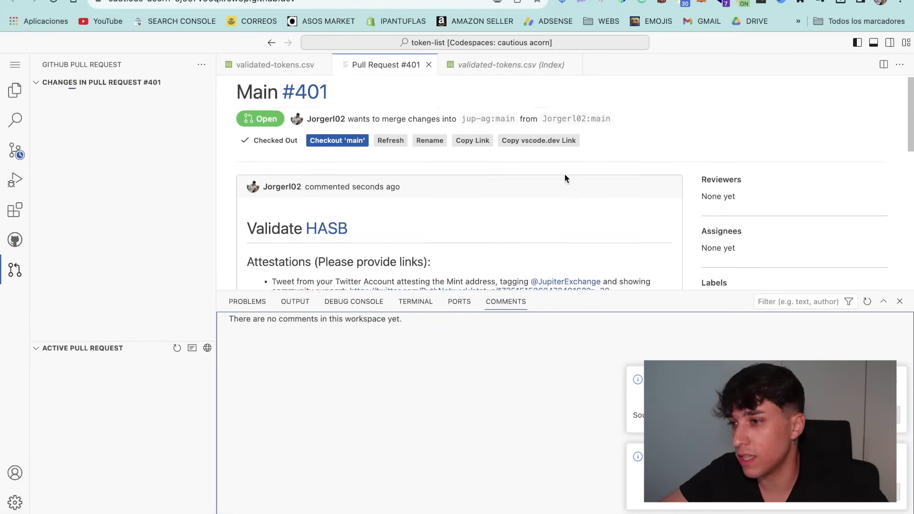
Examine the created pull request's attestation links and its Validation and Acknowledgement checkboxes.
{"action": "scroll", "coordinate": [564, 176], "scroll_direction": "down", "scroll_amount": 5}
{"action": "left_click_drag", "start_coordinate": [249, 104], "coordinate": [391, 233]}
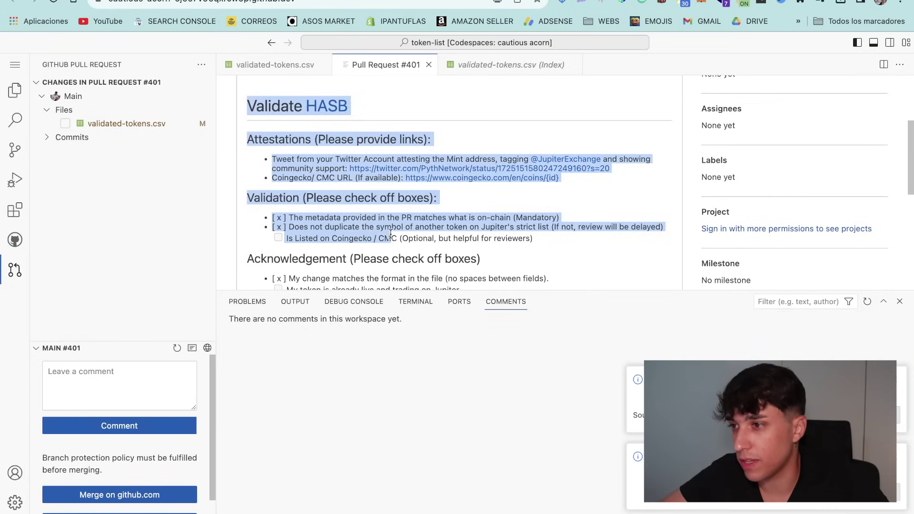
{"action": "left_click", "coordinate": [317, 227]}
{"action": "scroll", "coordinate": [324, 224], "scroll_direction": "down", "scroll_amount": 4}
{"action": "left_click_drag", "start_coordinate": [288, 210], "coordinate": [280, 212]}
{"action": "left_click", "coordinate": [278, 202]}
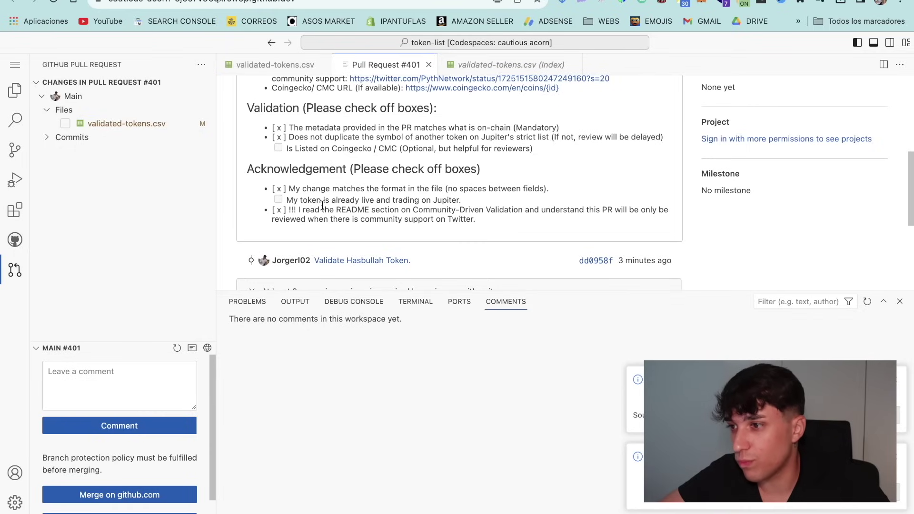
{"action": "left_click_drag", "start_coordinate": [288, 189], "coordinate": [277, 188]}
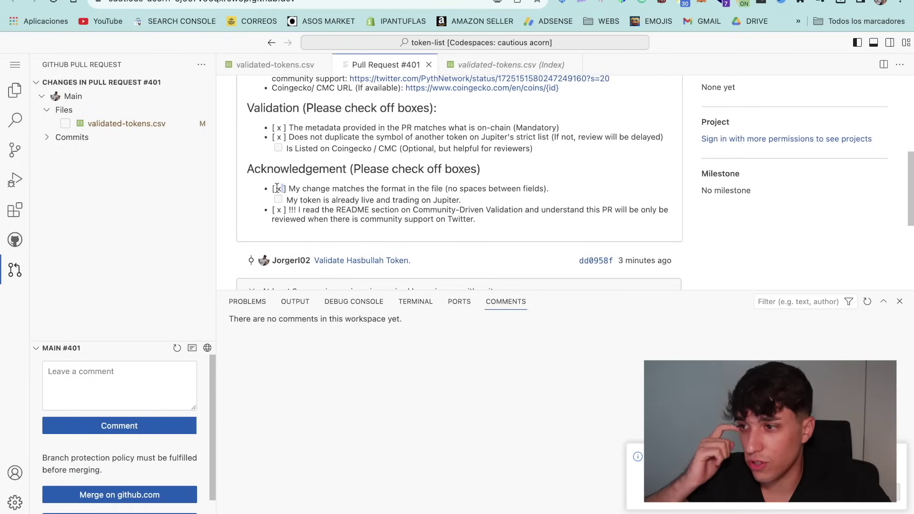
{"action": "left_click", "coordinate": [278, 189]}
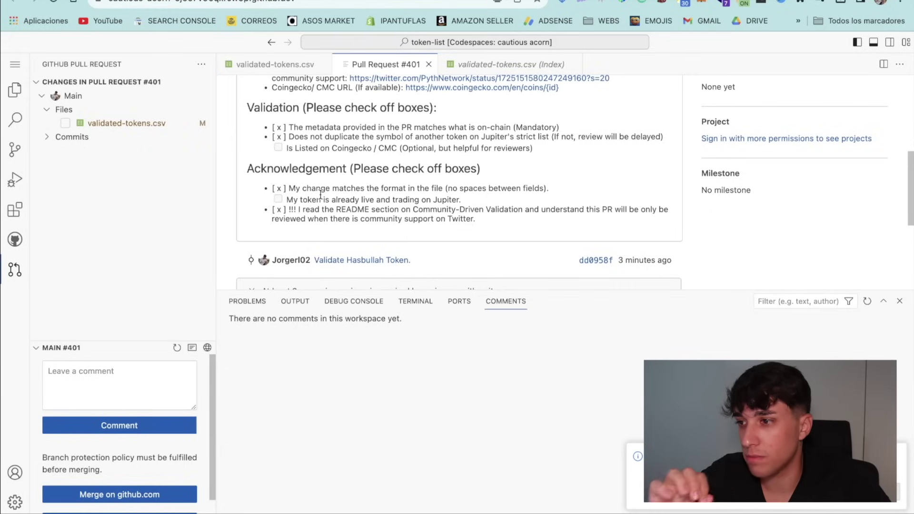